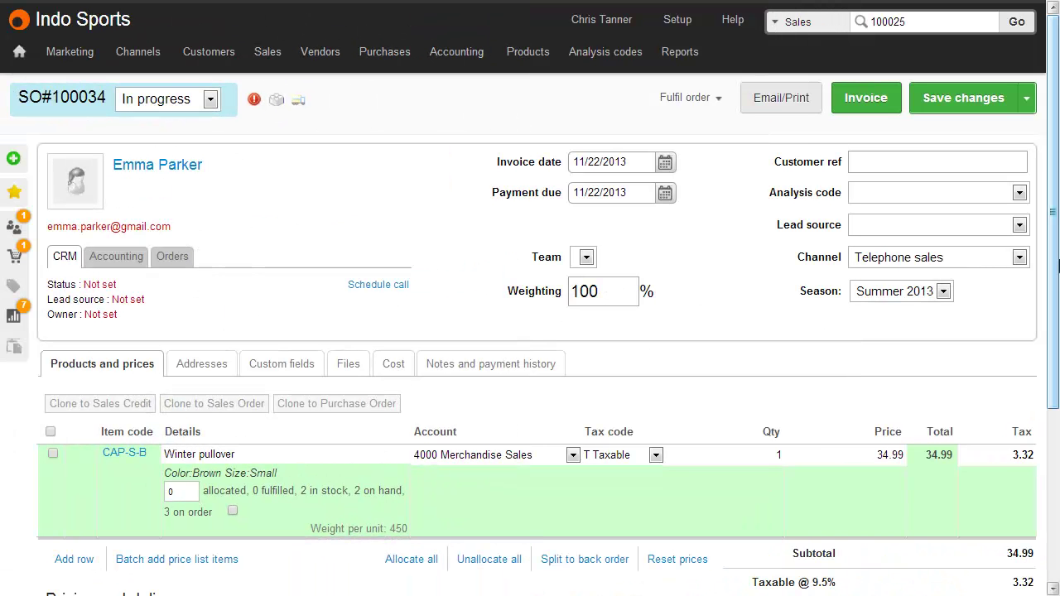
Scroll to the bottom of the 38.31 Winter pullover sales order
scroll(1056, 289, "down", 3)
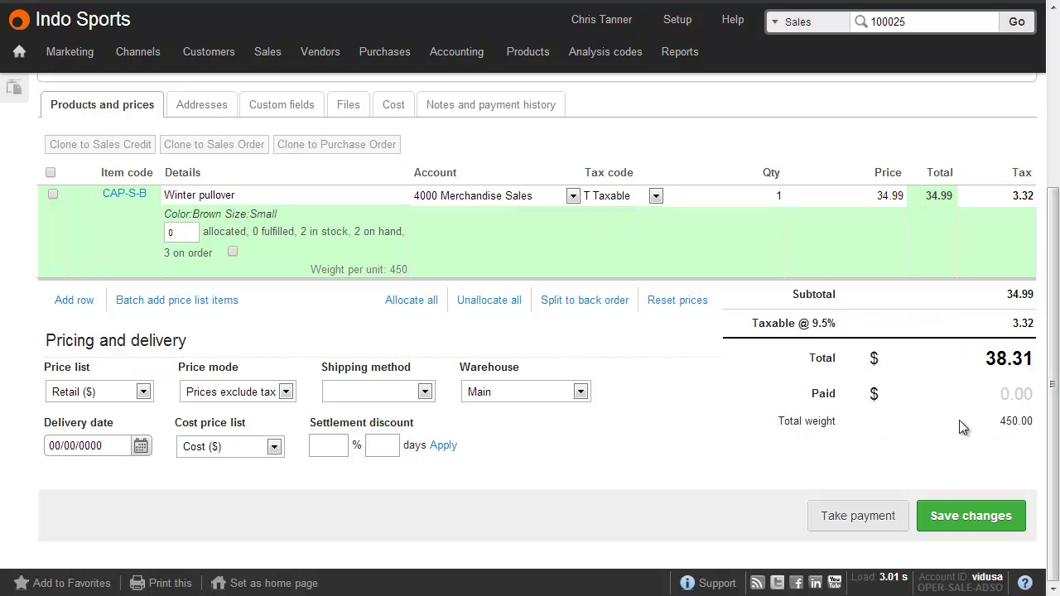
Pay the full 38.31 into 1020 Credit Card with reference 345346 and allocate it to the order
left_click(867, 515)
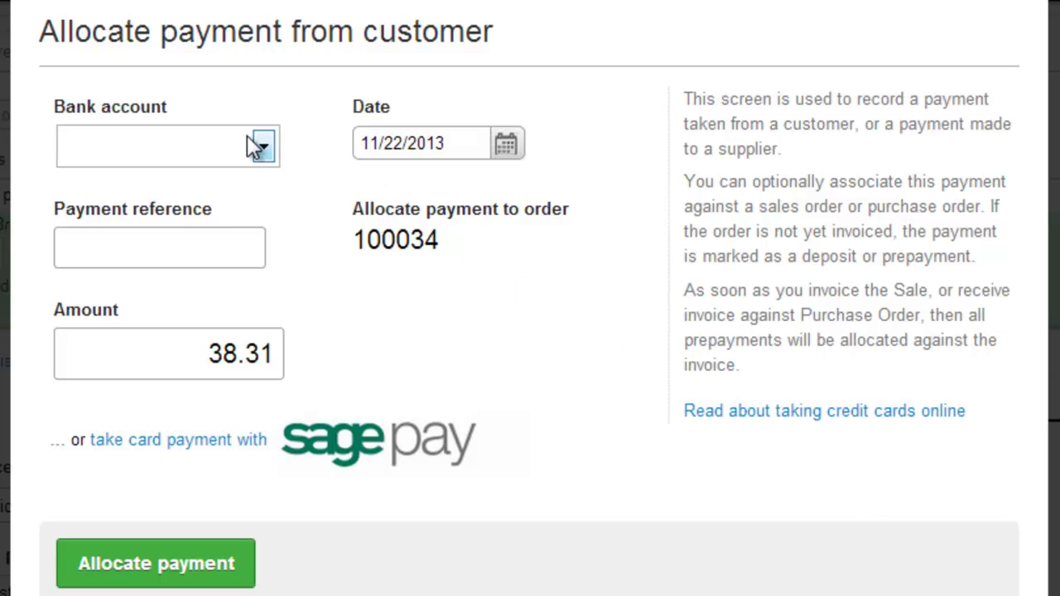
left_click(258, 146)
left_click(237, 247)
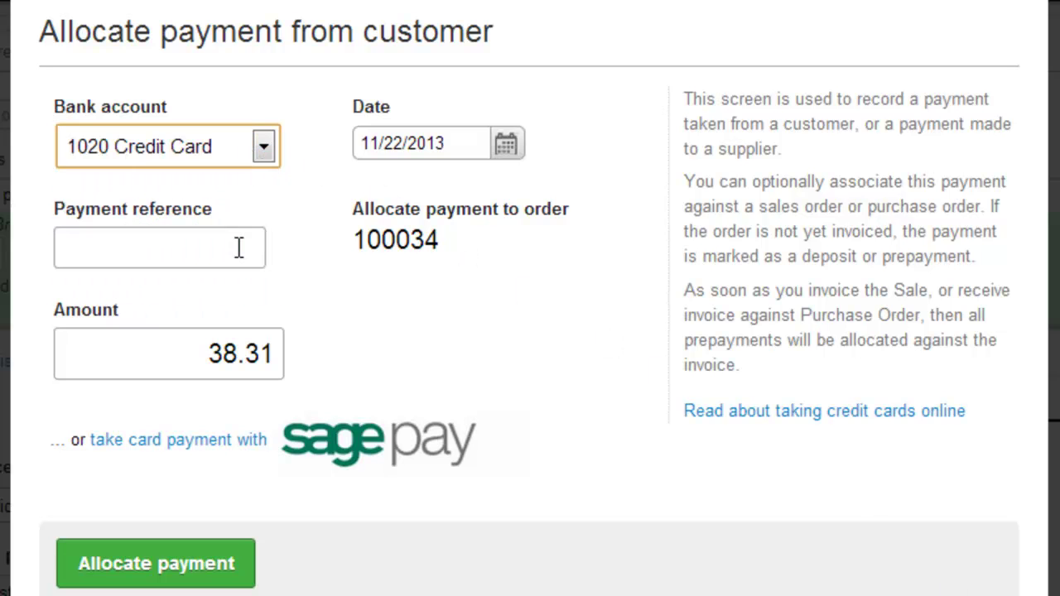
left_click(238, 248)
type("345346")
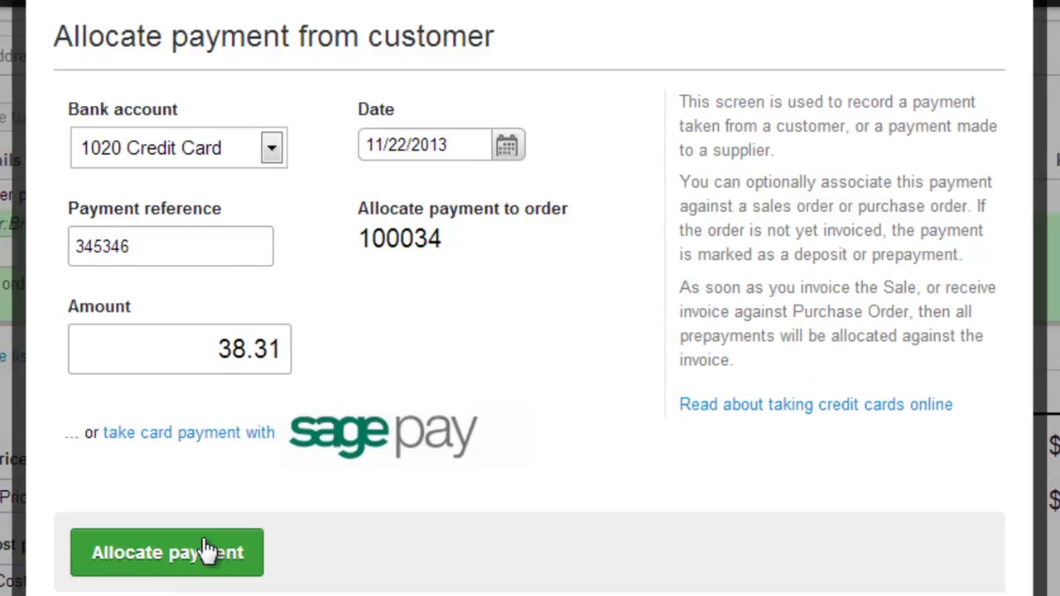
left_click(206, 550)
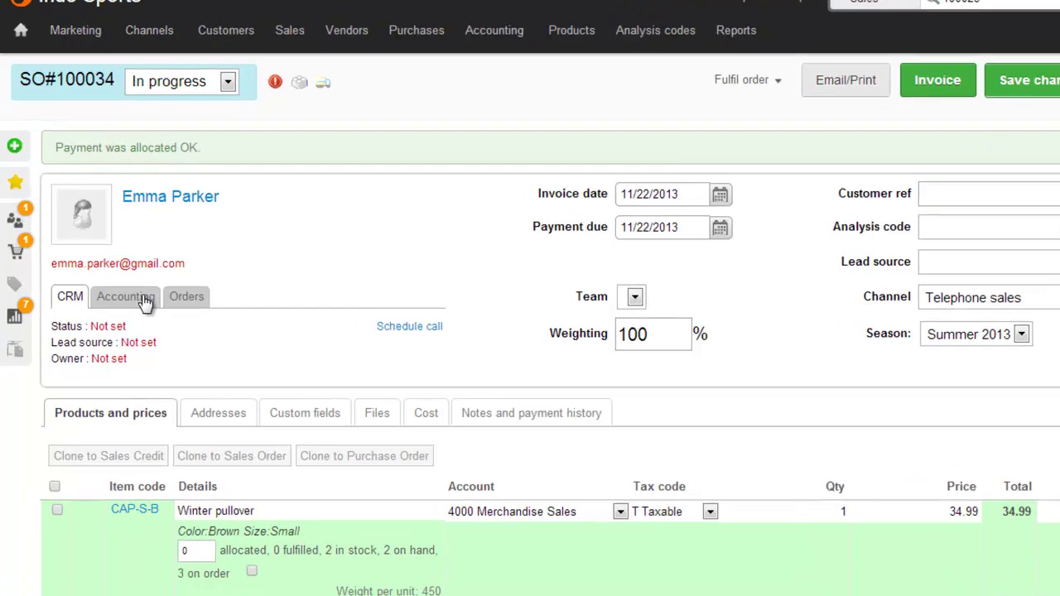
left_click(135, 303)
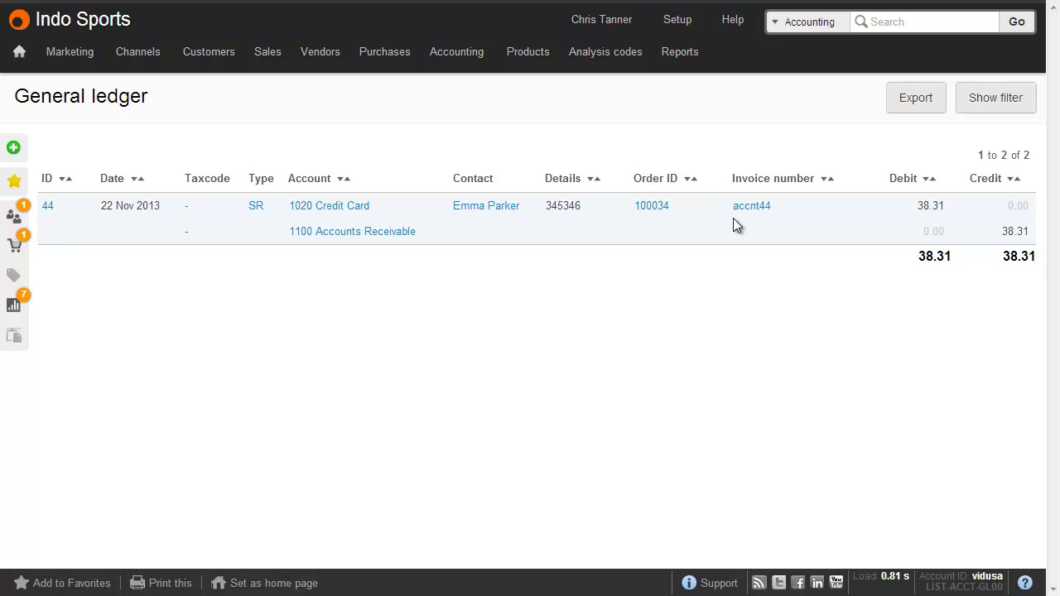
Return to the Winter pullover order and fulfil it with Fulfil and ship later
left_click(652, 211)
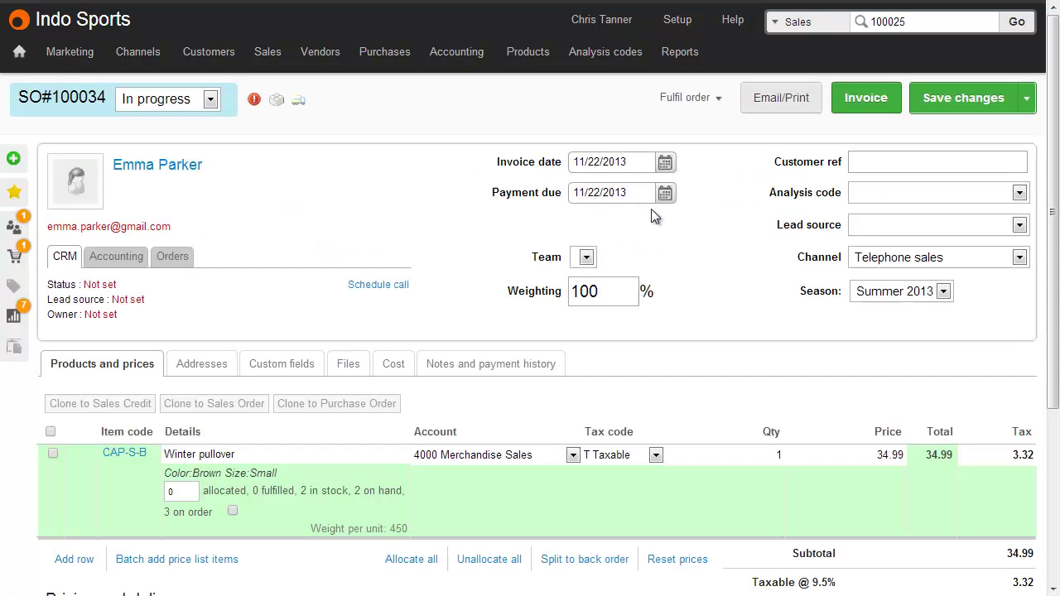
left_click(690, 98)
left_click(704, 142)
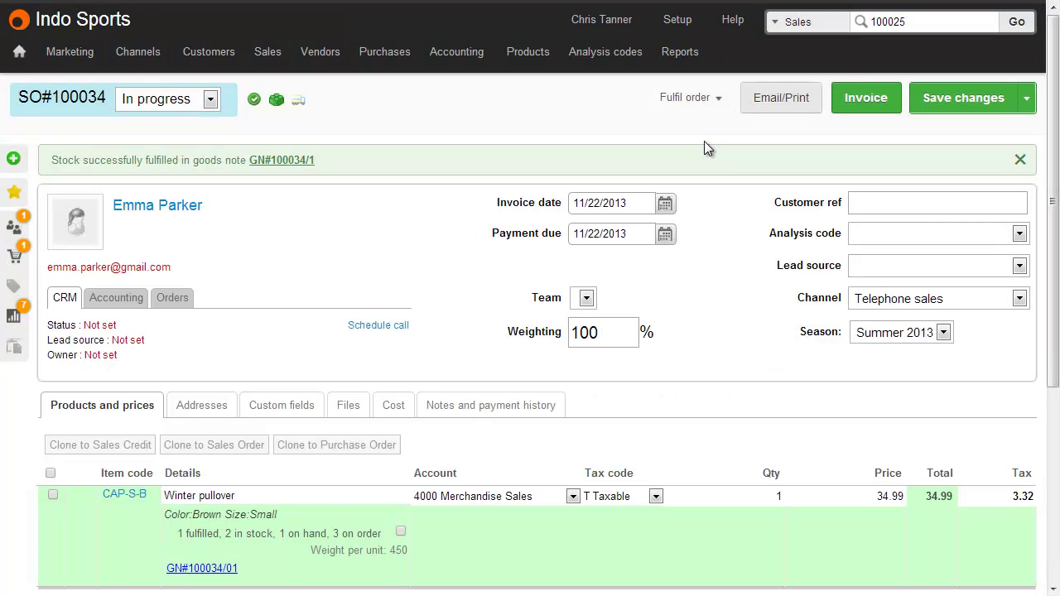
Invoice the order, then review the customer's payment allocation and account balance
left_click(855, 110)
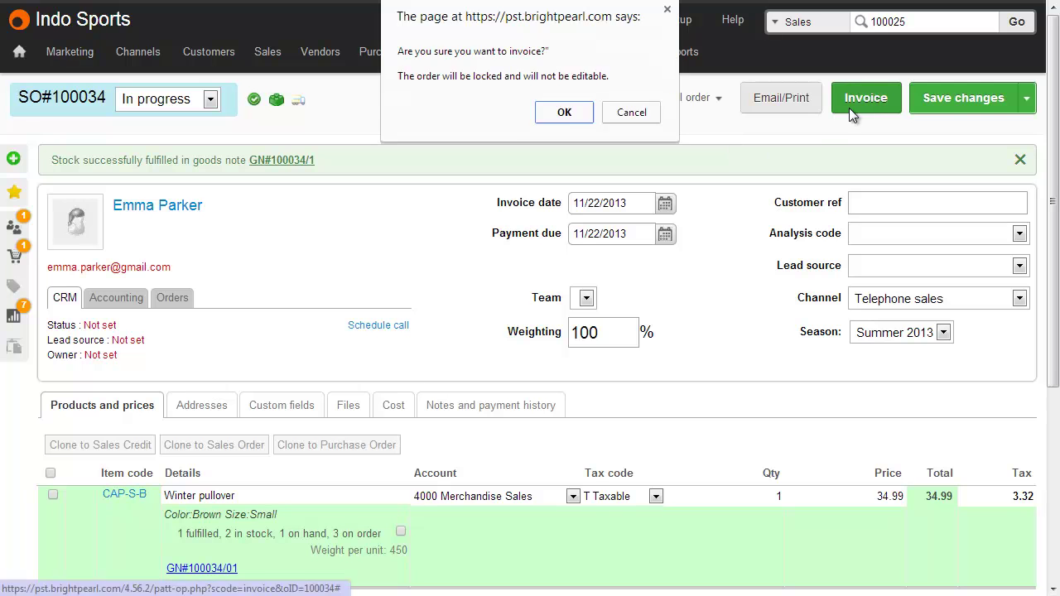
left_click(582, 119)
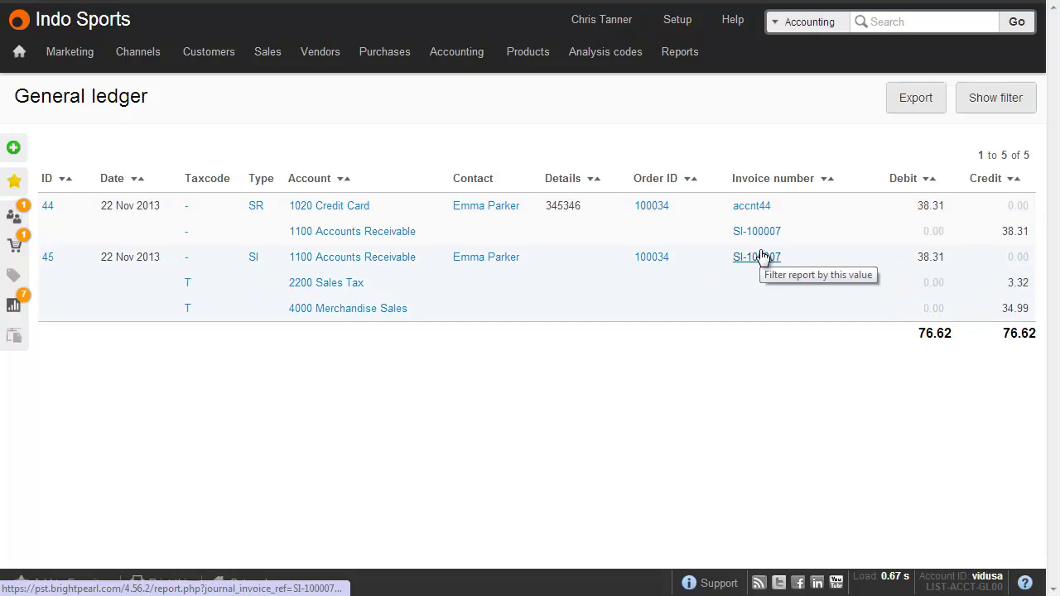
left_click(760, 256)
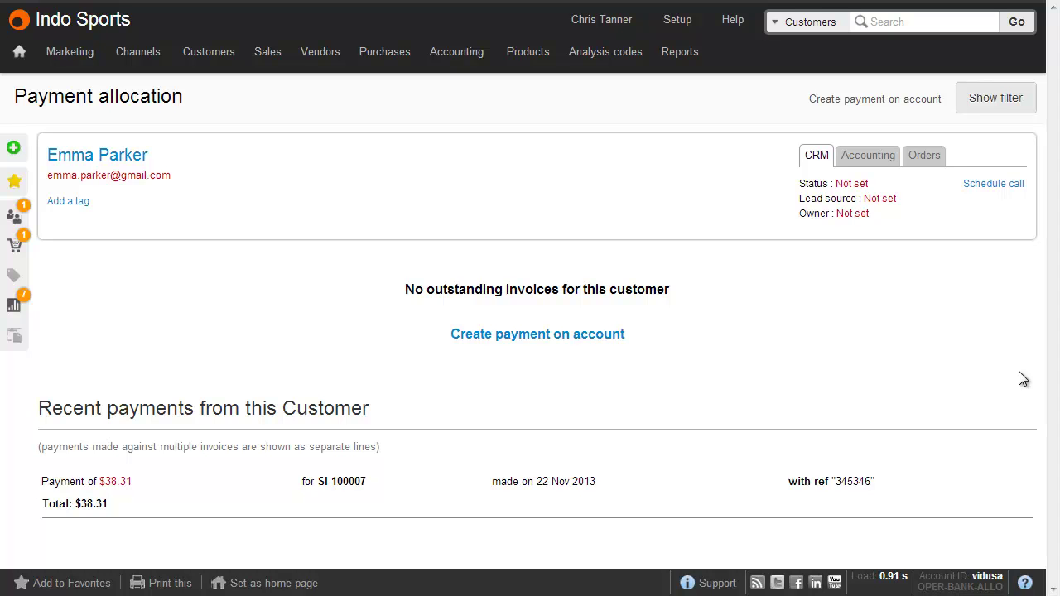
left_click(880, 157)
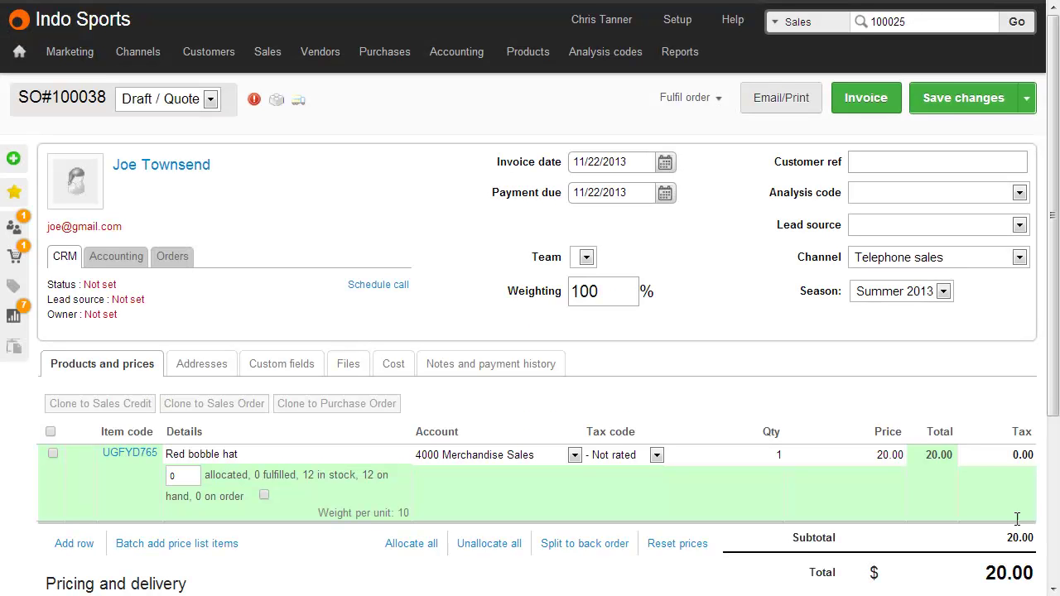
Take a first part payment of 5 into 1001 Bank Account on the Red bobble hat order
scroll(1050, 496, "down", 3)
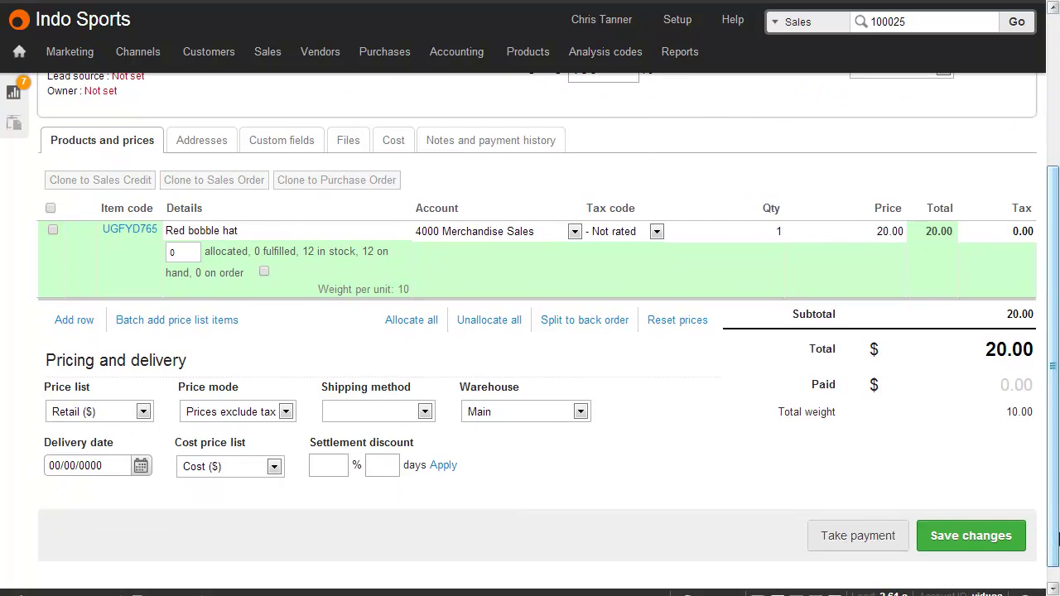
left_click(876, 536)
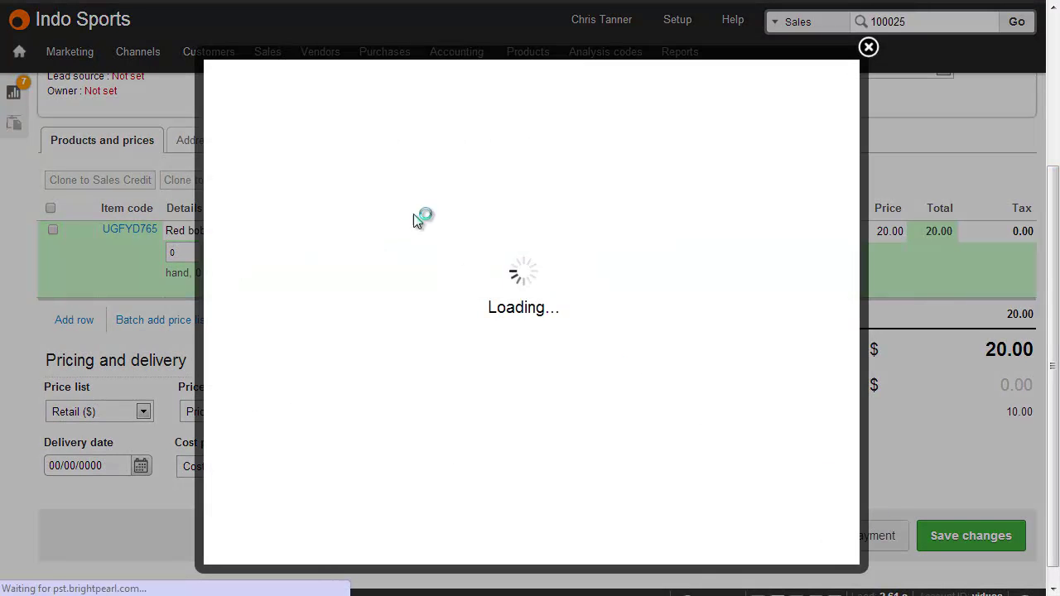
left_click(344, 170)
left_click(330, 206)
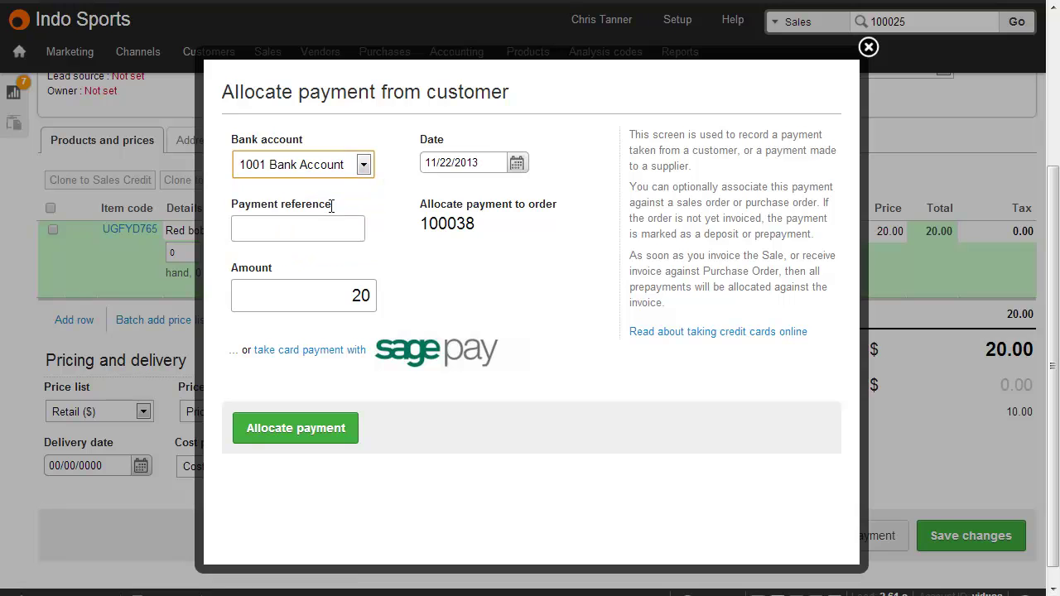
left_click(331, 227)
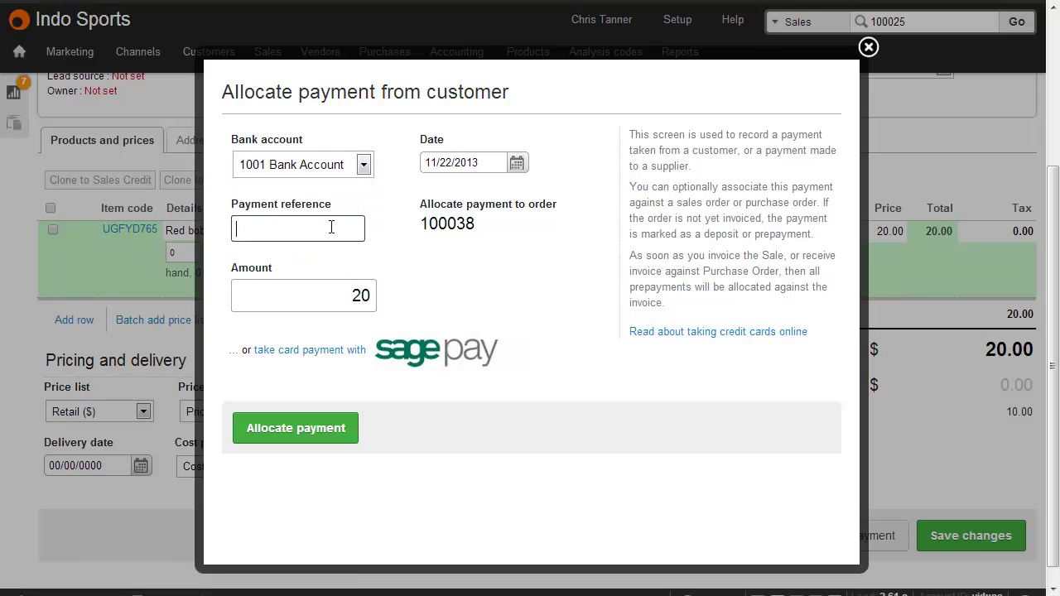
left_click_drag(343, 293, 386, 290)
type("5")
left_click(339, 428)
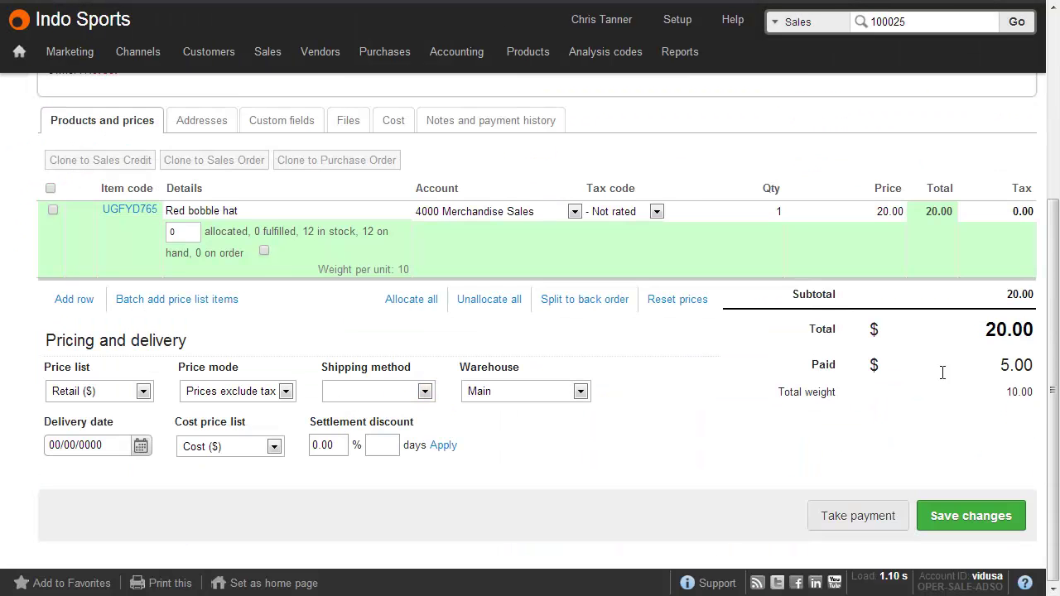
Take a second part payment of 10 into 1001 Bank Account
left_click(879, 513)
left_click(362, 165)
left_click(323, 198)
left_click_drag(317, 300, 395, 298)
type("10")
left_click(338, 428)
Take the final 5 payment into 1001 Bank Account, settling the order
left_click(881, 517)
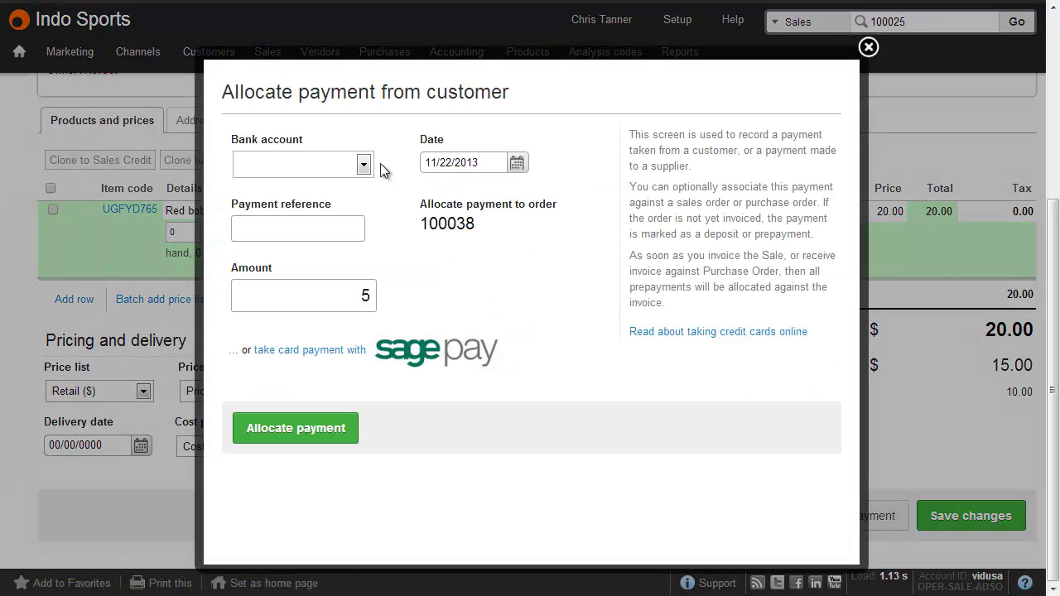
left_click(362, 164)
left_click(346, 199)
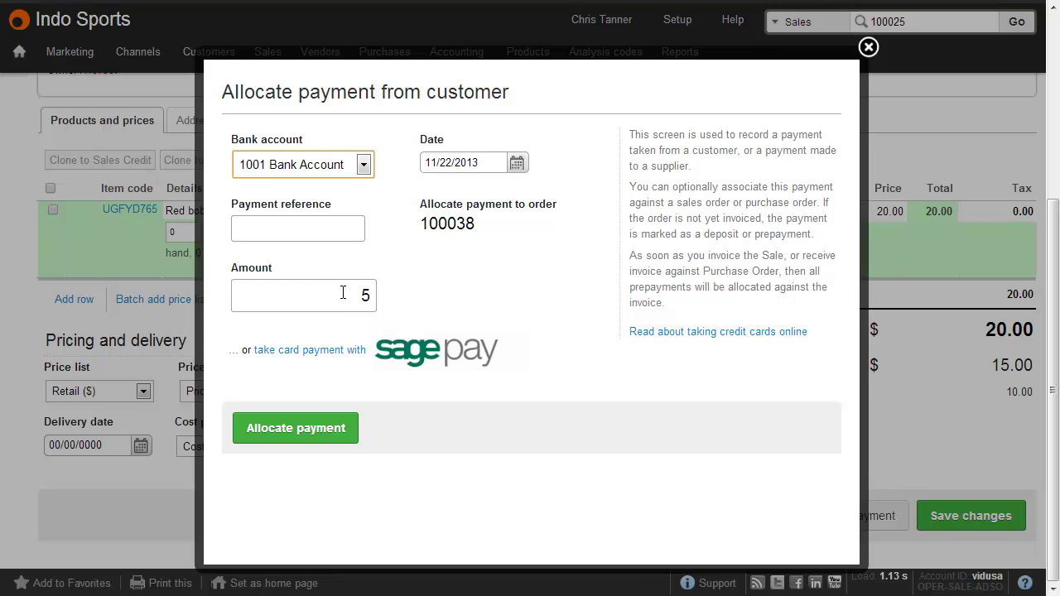
left_click(336, 429)
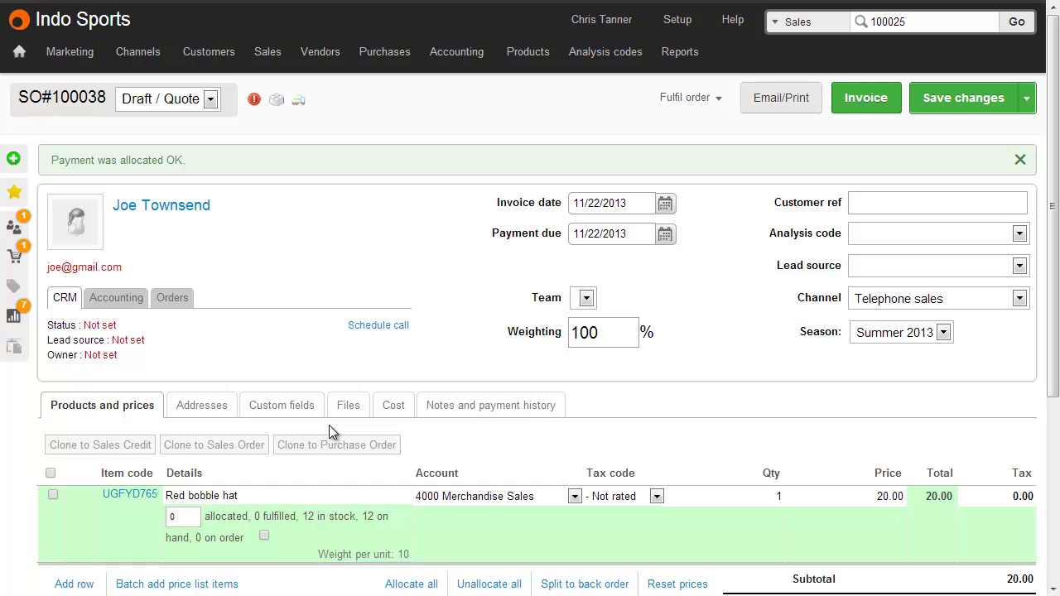
left_click(125, 300)
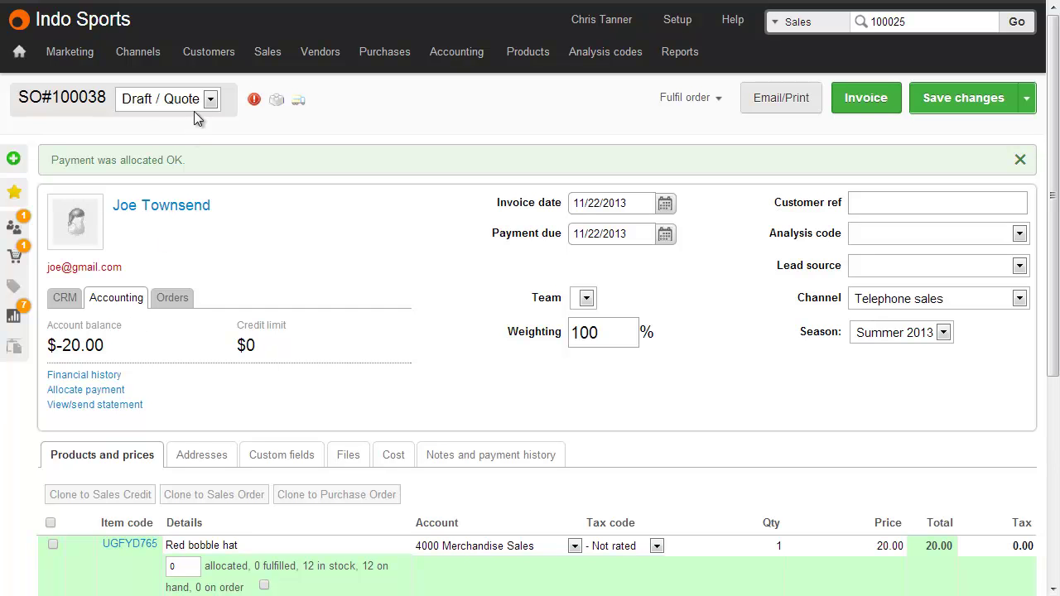
mouse_move(213, 57)
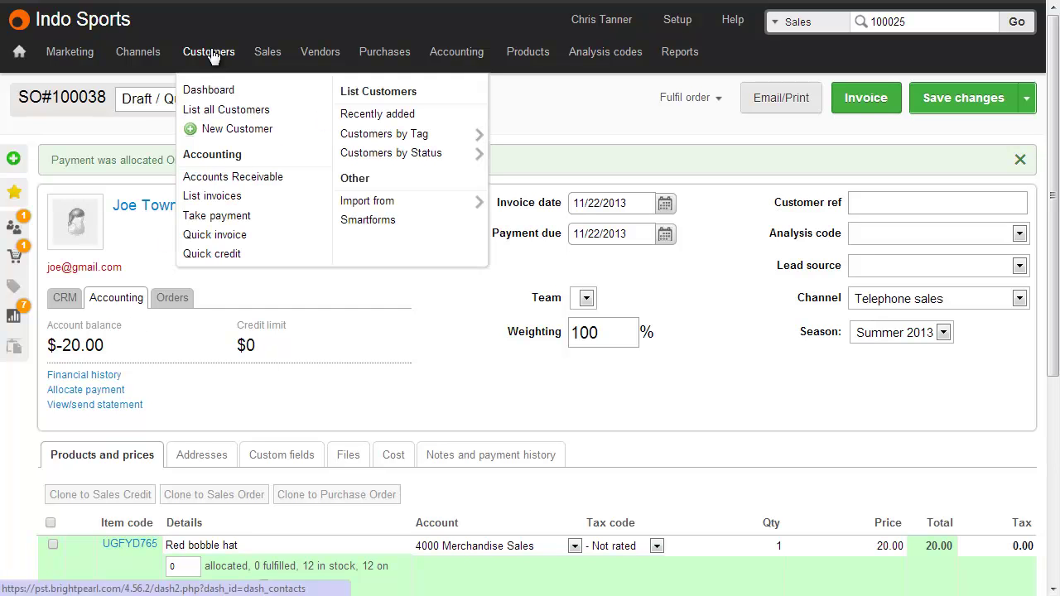
left_click(232, 172)
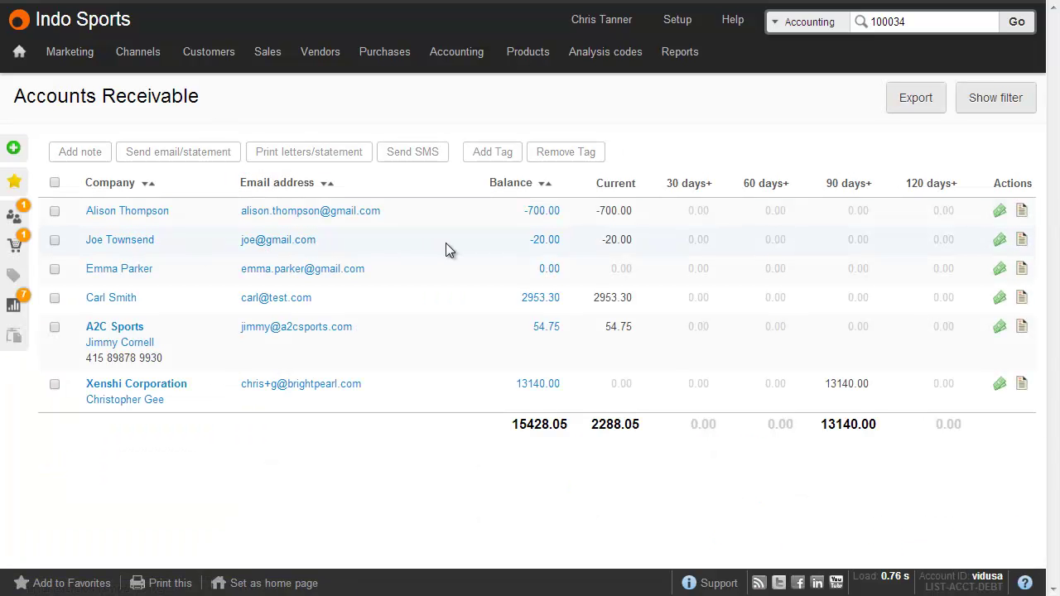
left_click(550, 244)
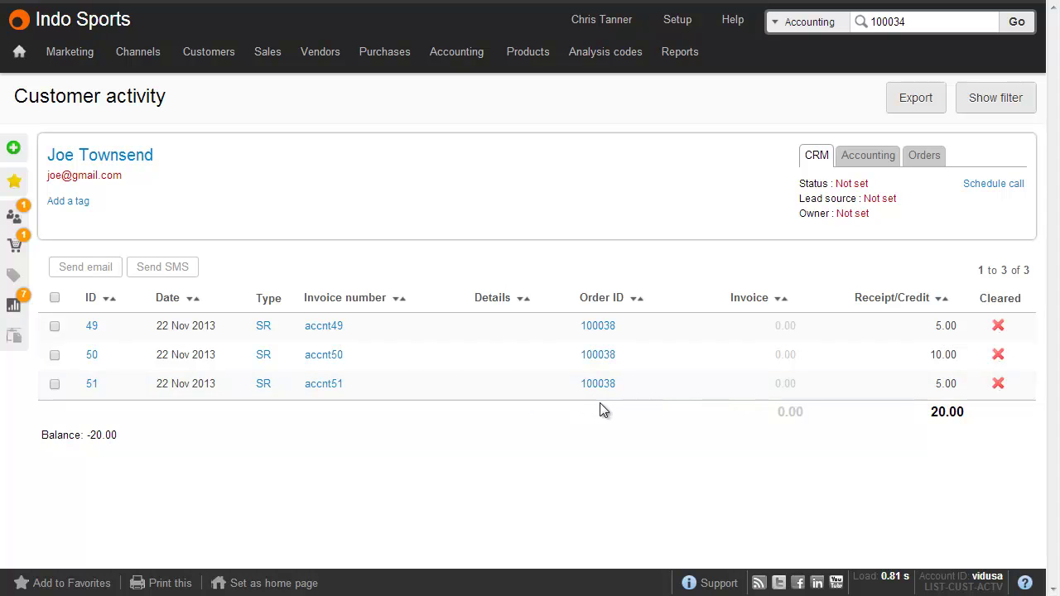
left_click(597, 327)
Invoice the Necky Kayak order and check the customer's balance and financial history
left_click(866, 98)
left_click(578, 117)
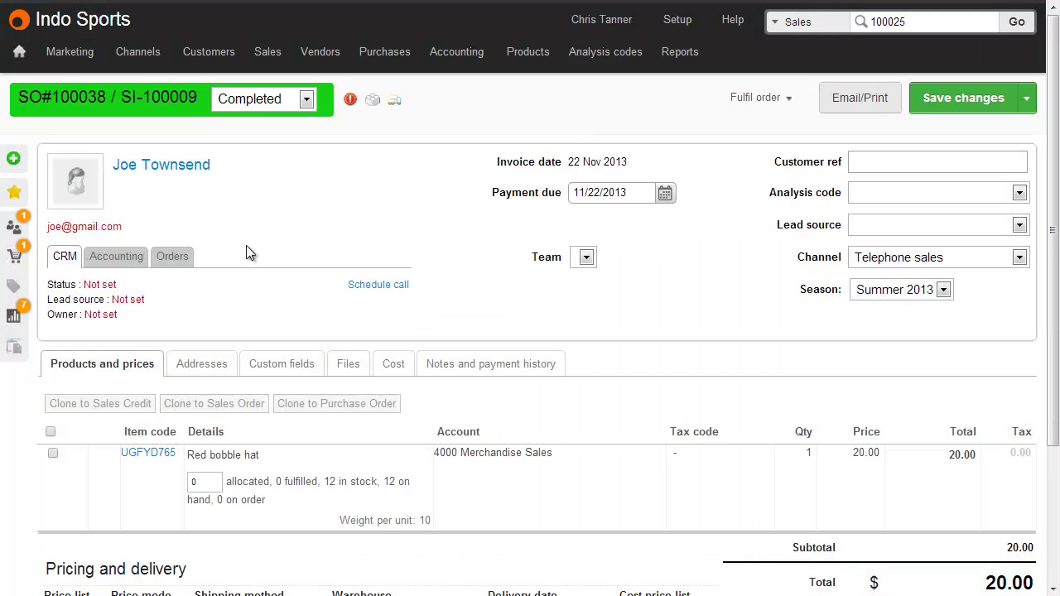
left_click(138, 263)
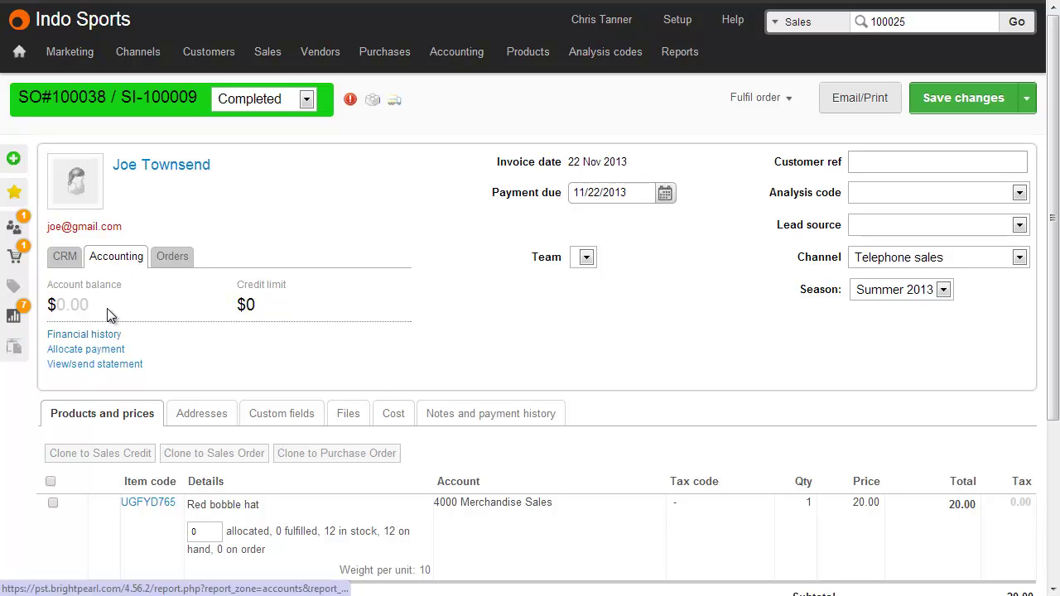
left_click(109, 338)
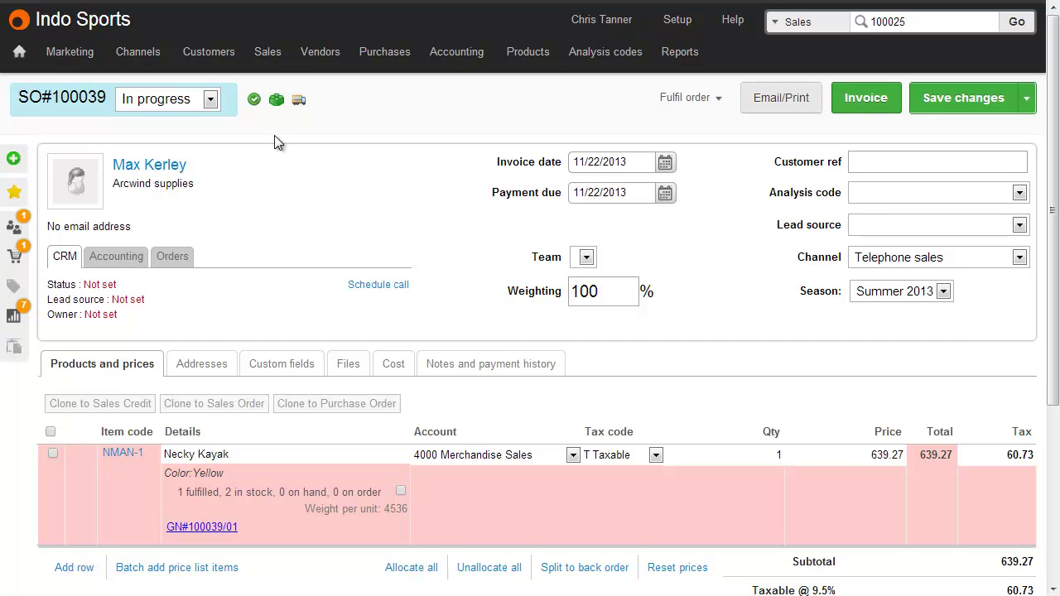
Set the payment due date to 12/20/2013 and save the order
scroll(294, 122, "down", 3)
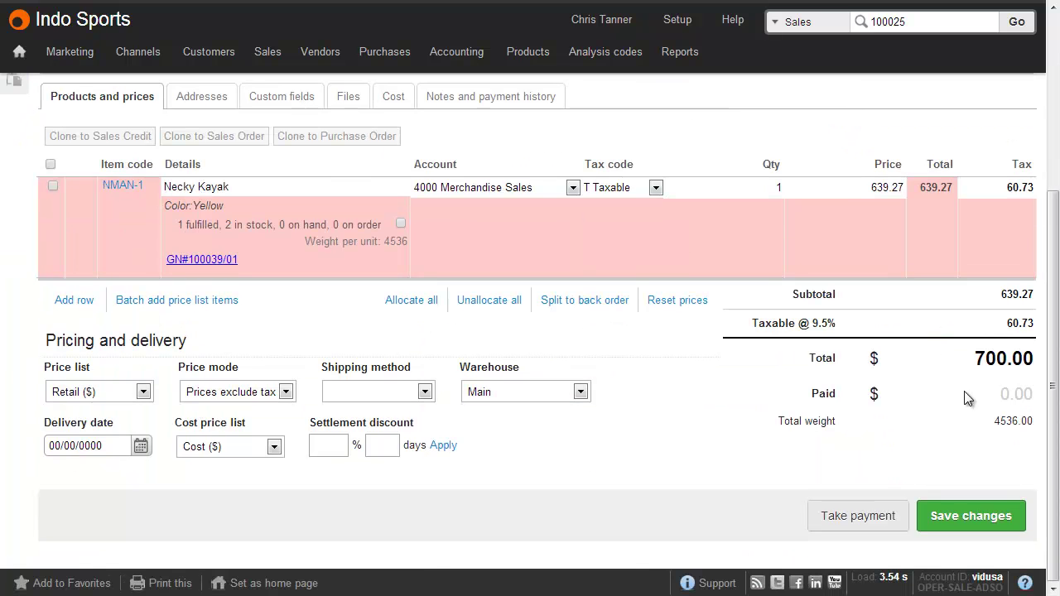
scroll(977, 414, "up", 3)
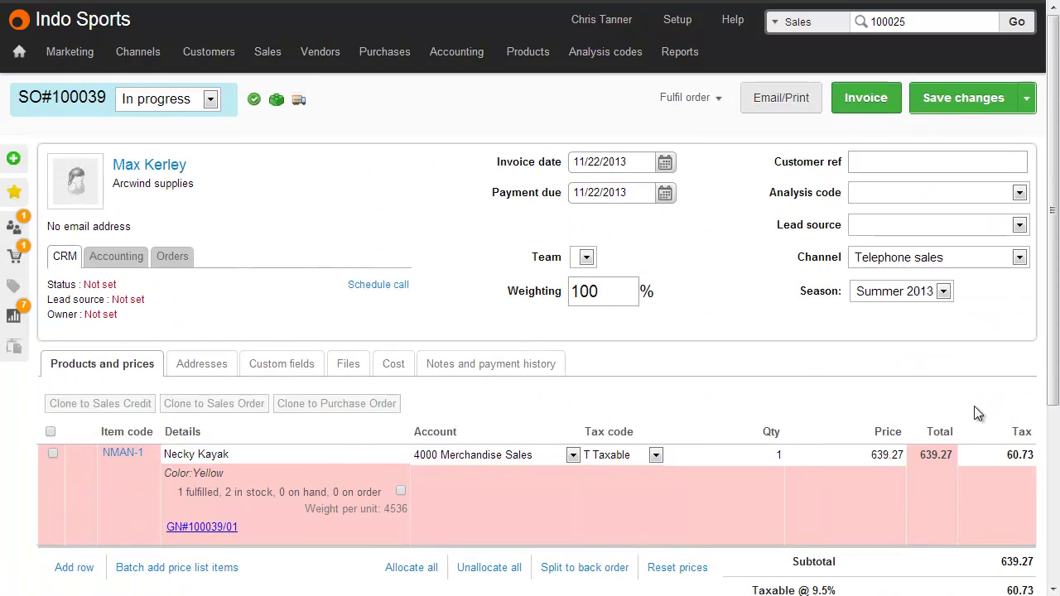
left_click(665, 193)
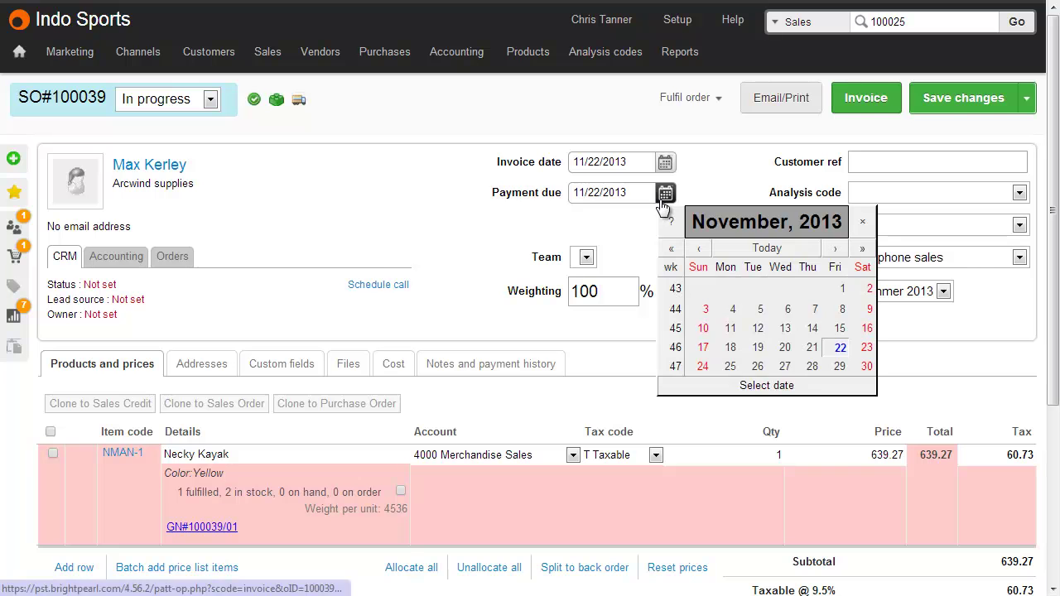
left_click(832, 251)
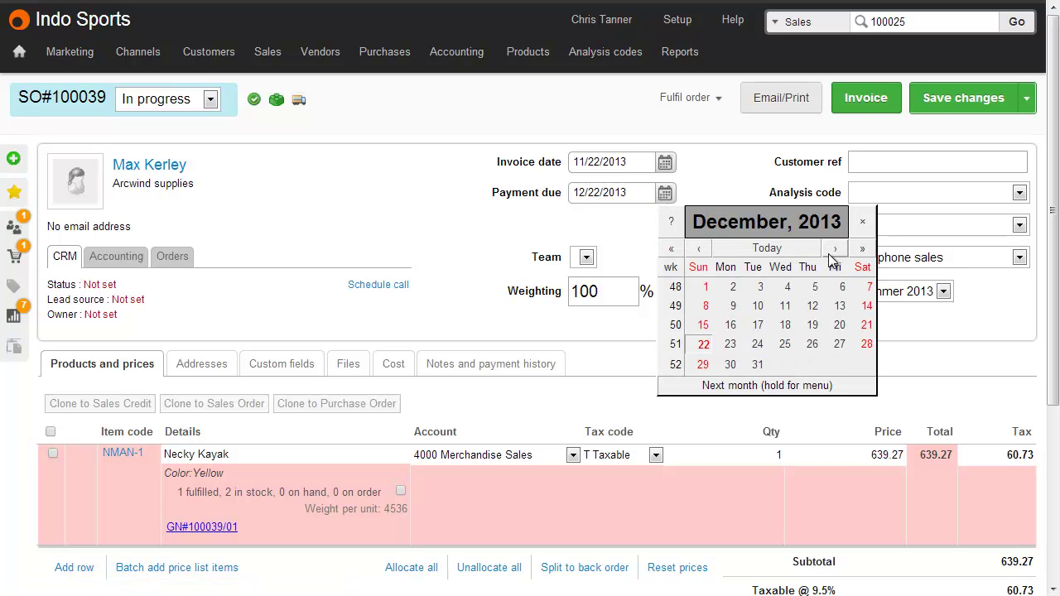
left_click(839, 325)
left_click(938, 110)
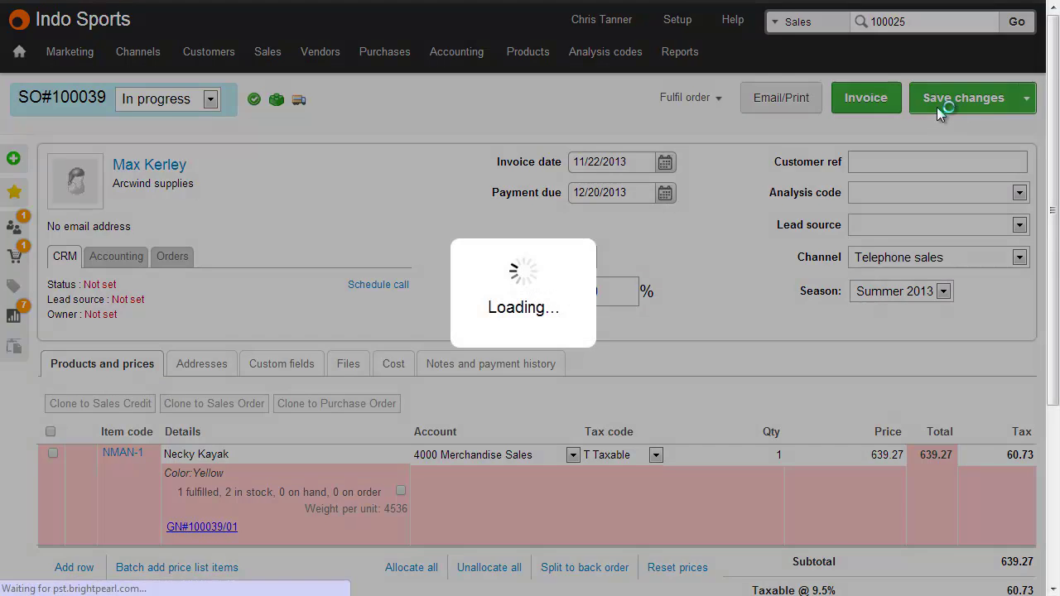
Invoice the order as SI-100010 and check the customer's $700.00 balance
left_click(886, 100)
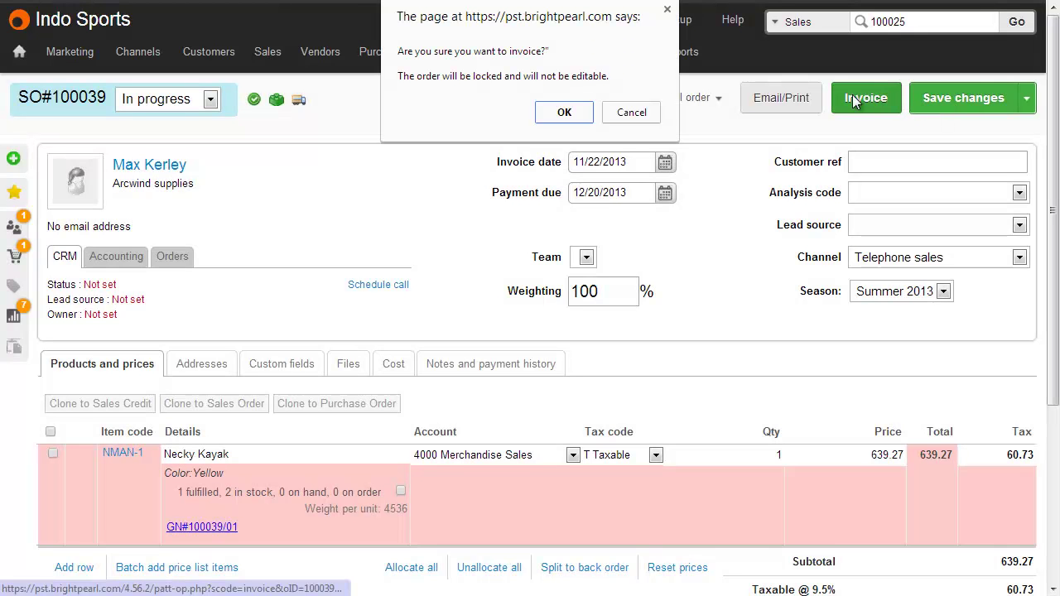
left_click(567, 110)
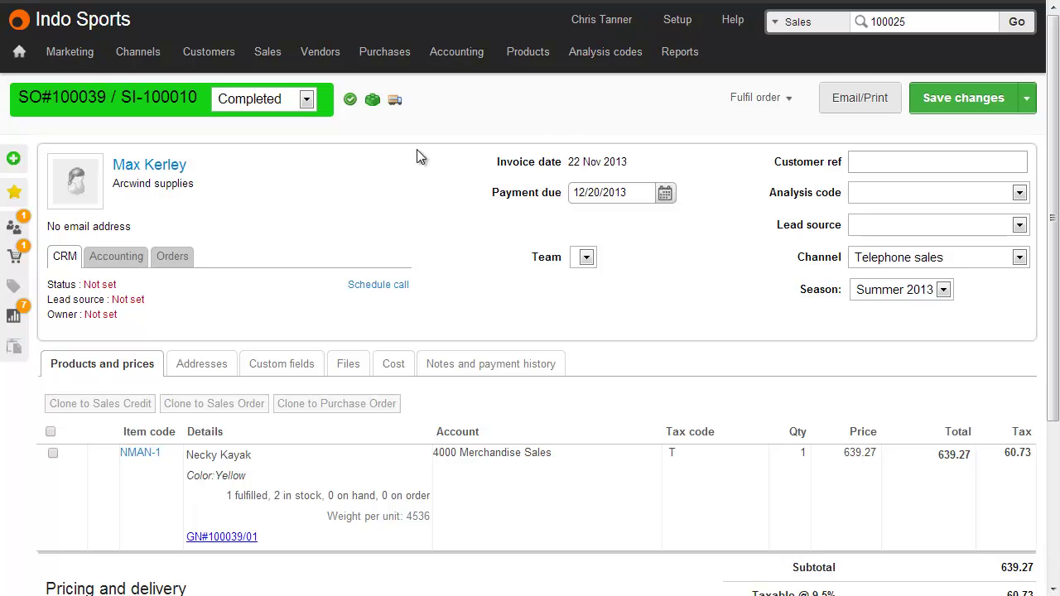
left_click(135, 265)
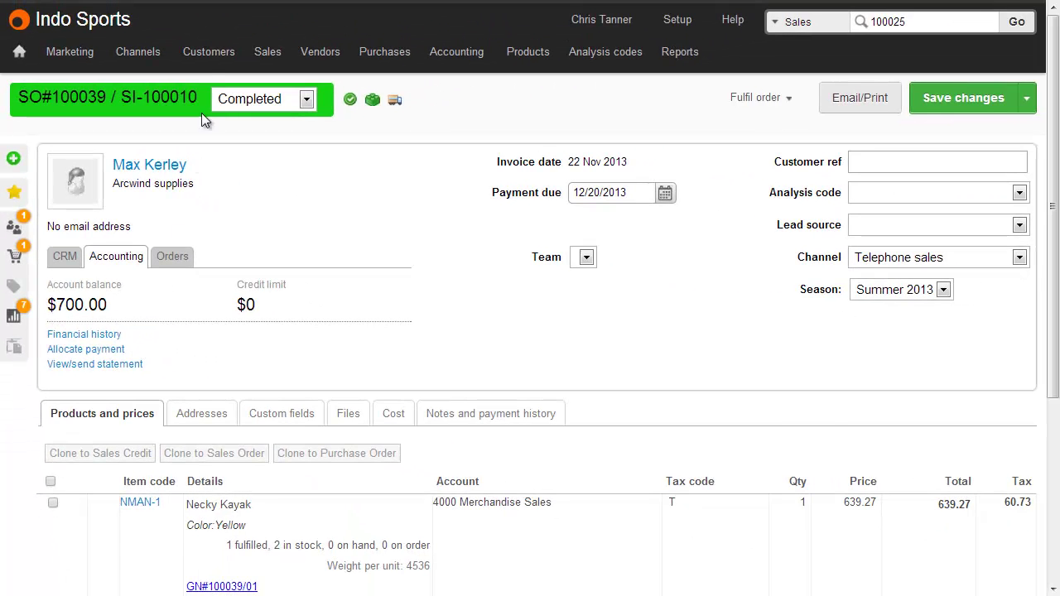
Open Accounts Receivable and start allocating a payment for Arcwind supplies
mouse_move(208, 53)
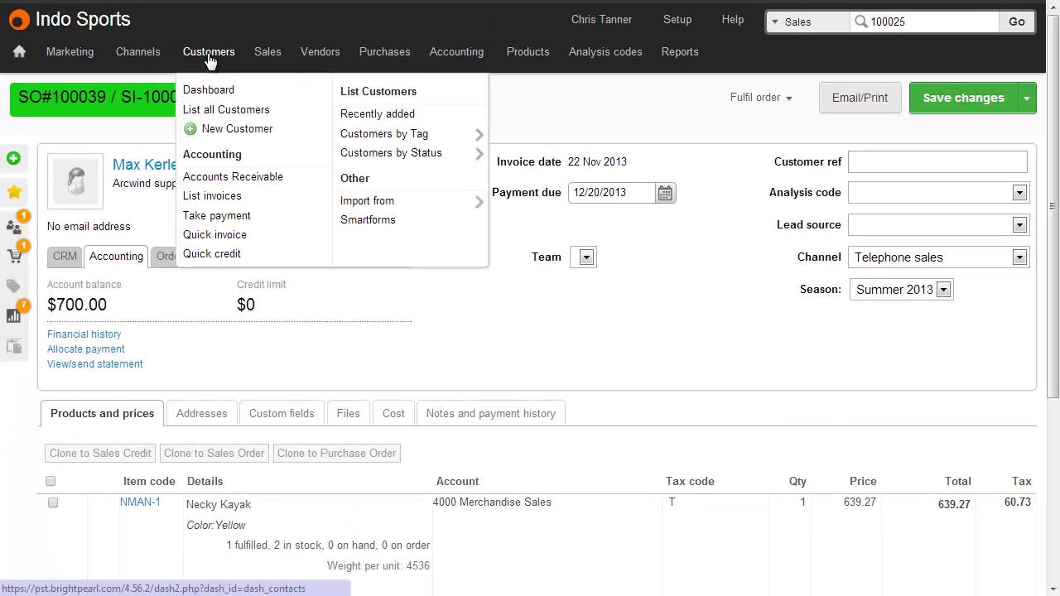
left_click(238, 177)
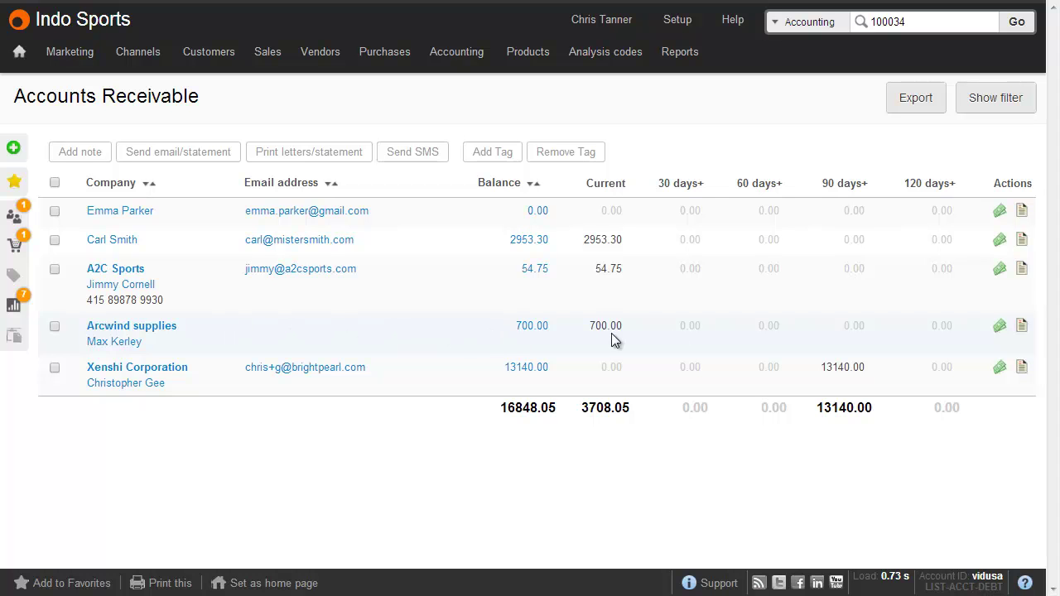
left_click(998, 329)
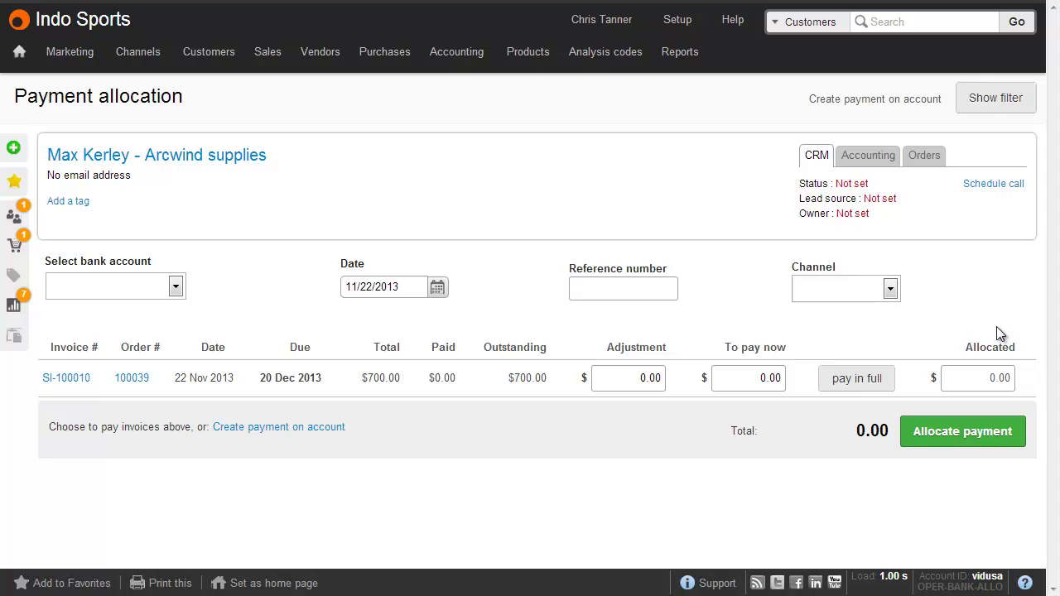
Pay the $700 invoice in full from 1030 Cash and confirm the balance is zero
left_click(175, 287)
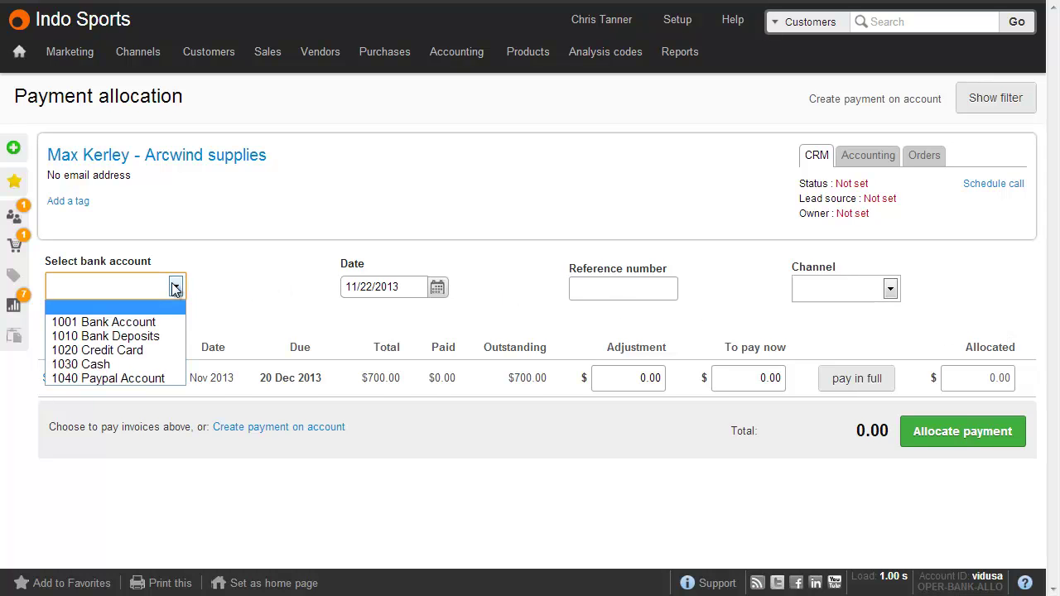
left_click(142, 359)
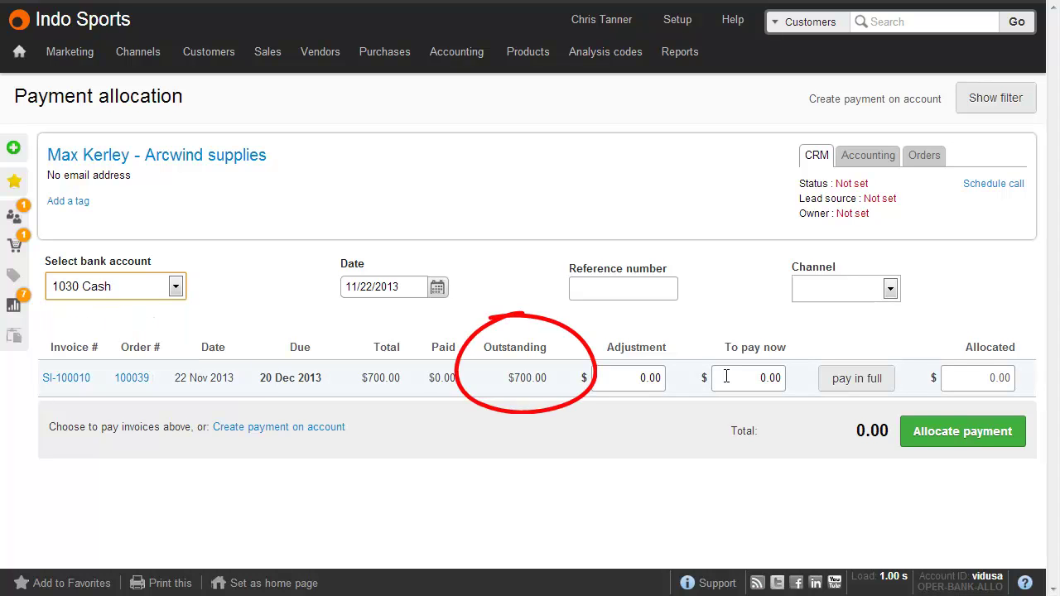
left_click(842, 379)
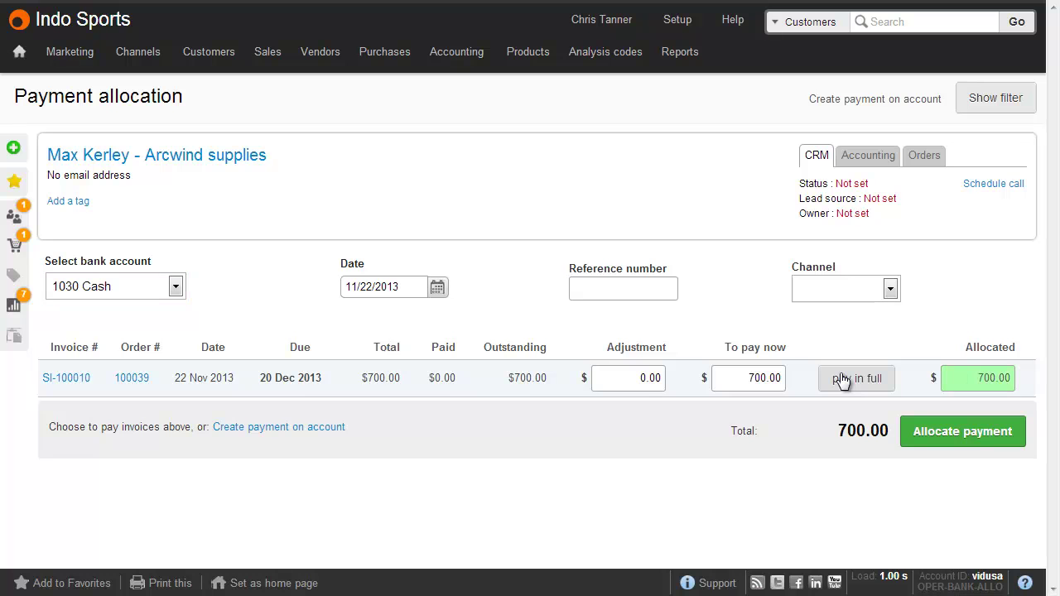
left_click(928, 439)
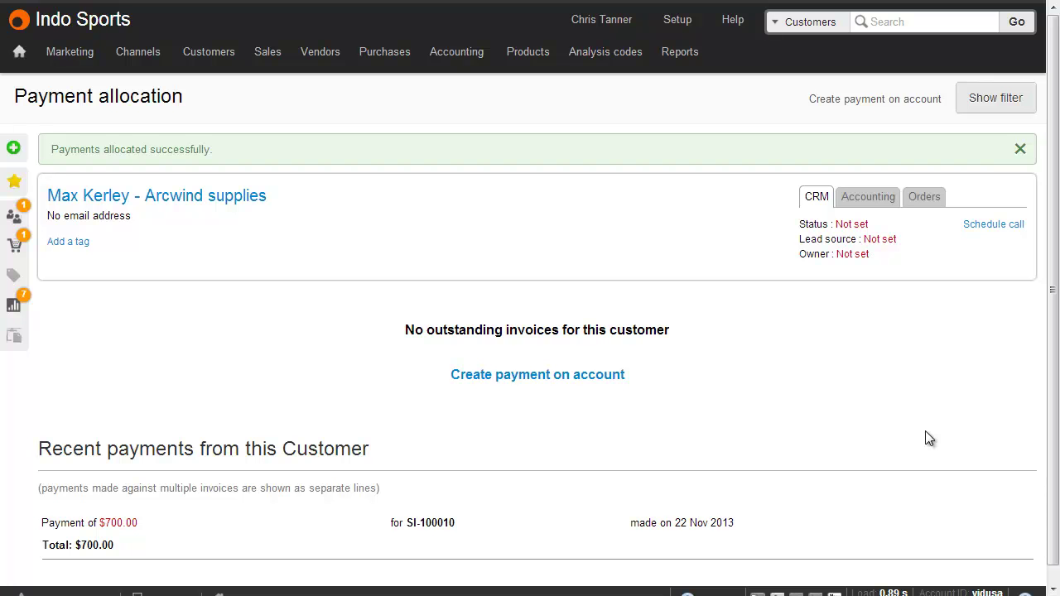
left_click(874, 203)
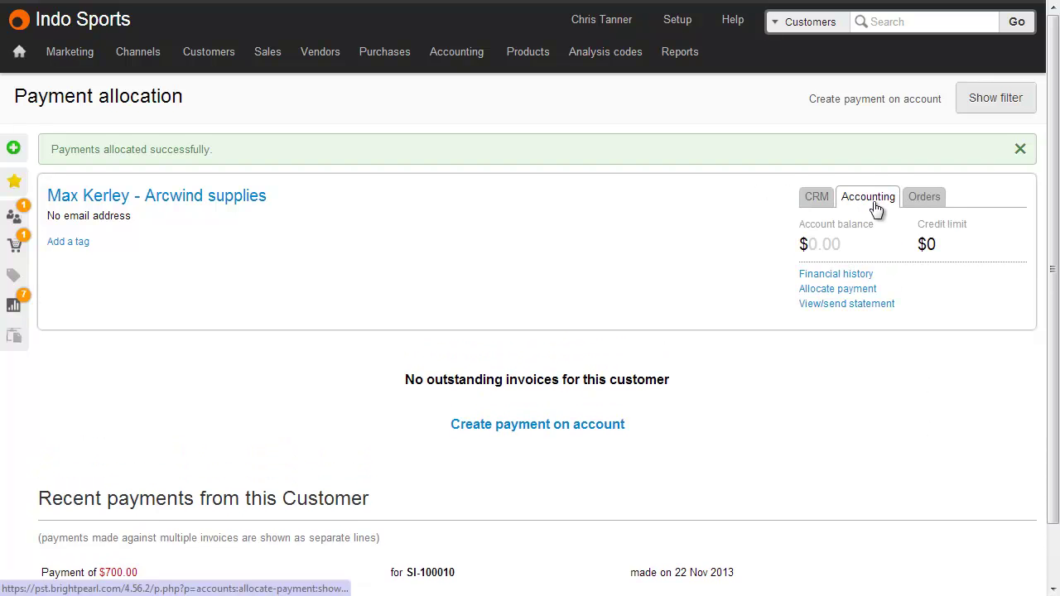
left_click(852, 274)
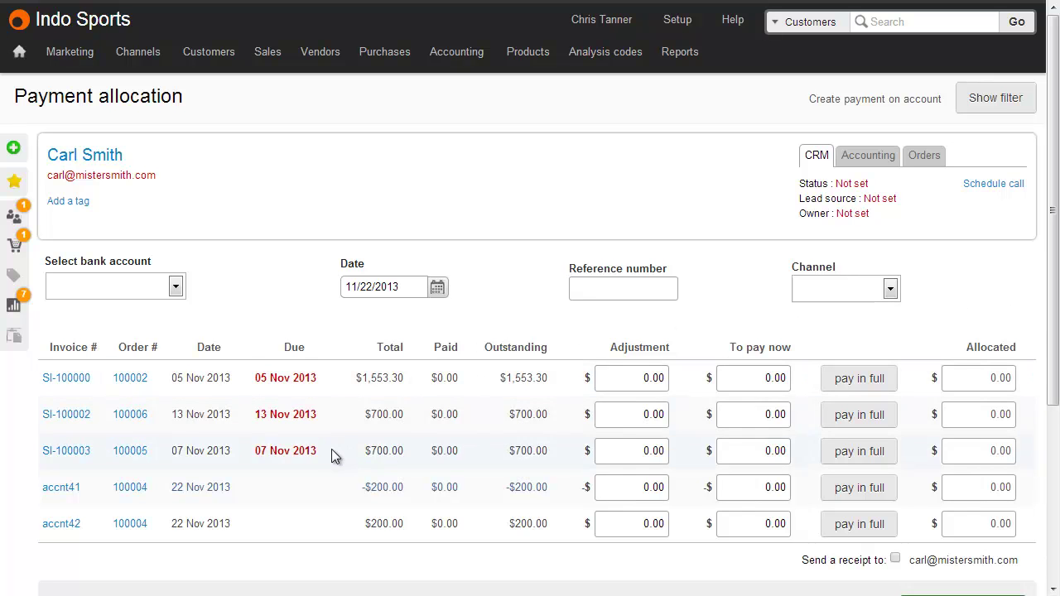
Pay SI-100000, SI-100002 and SI-100003 in full from 1020 Credit Card, reference 234234
left_click(844, 378)
left_click(848, 422)
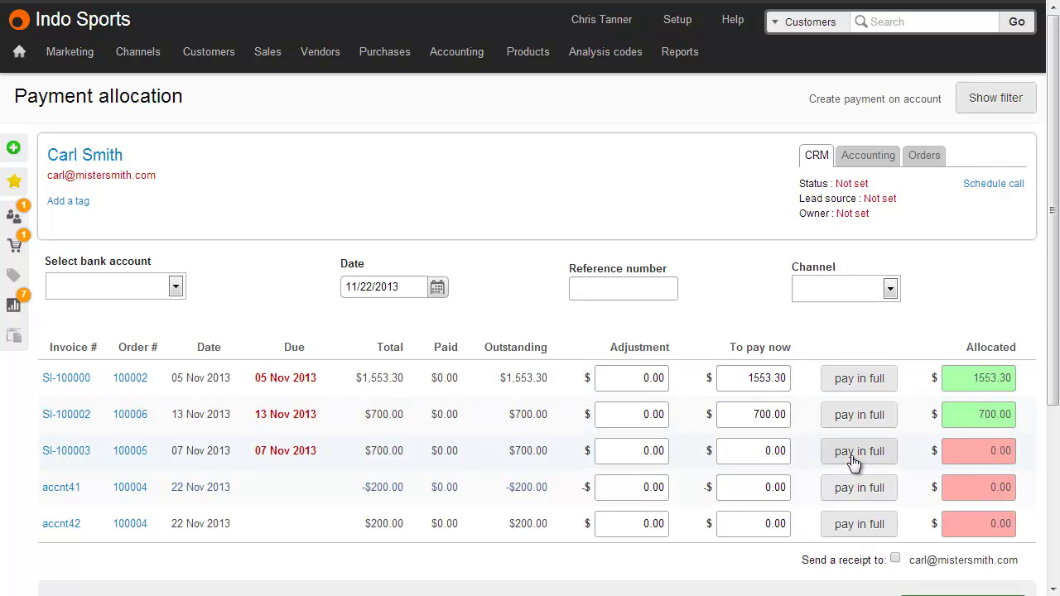
left_click(854, 455)
scroll(852, 458, "down", 2)
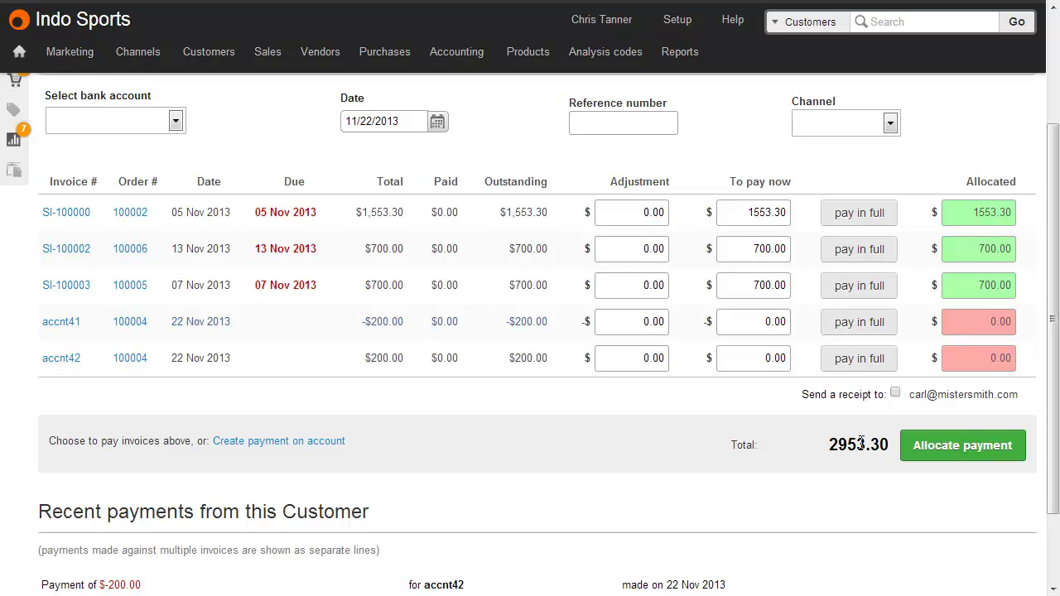
left_click(175, 120)
left_click(133, 183)
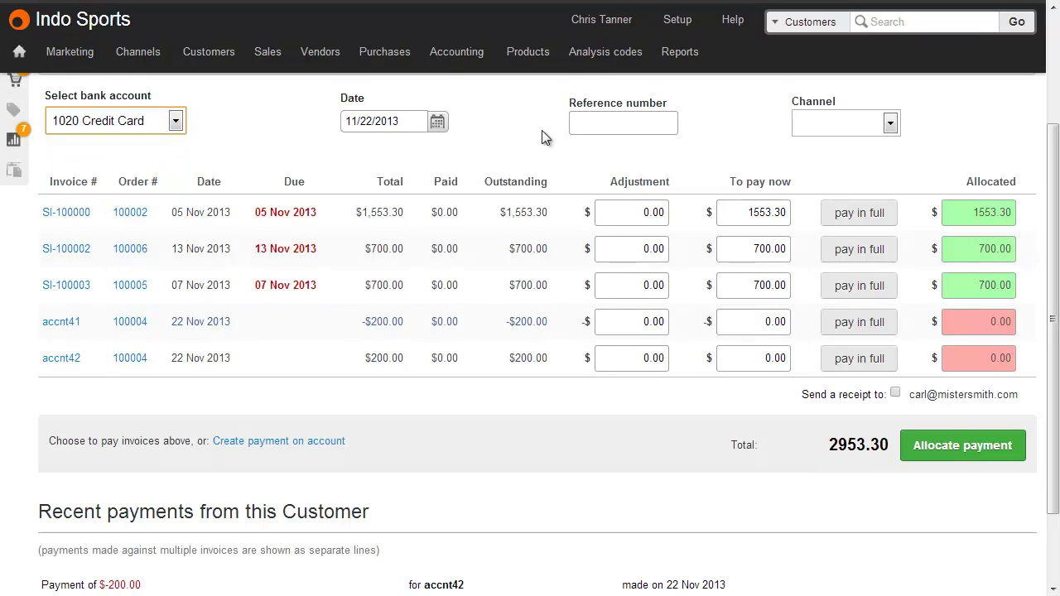
left_click(584, 124)
type("234234")
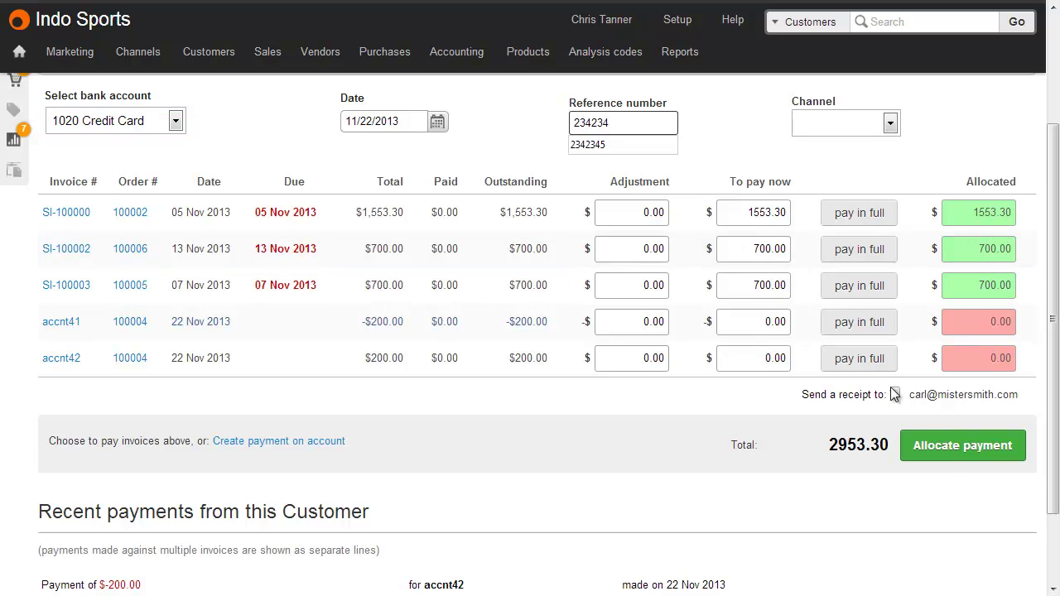
left_click(949, 452)
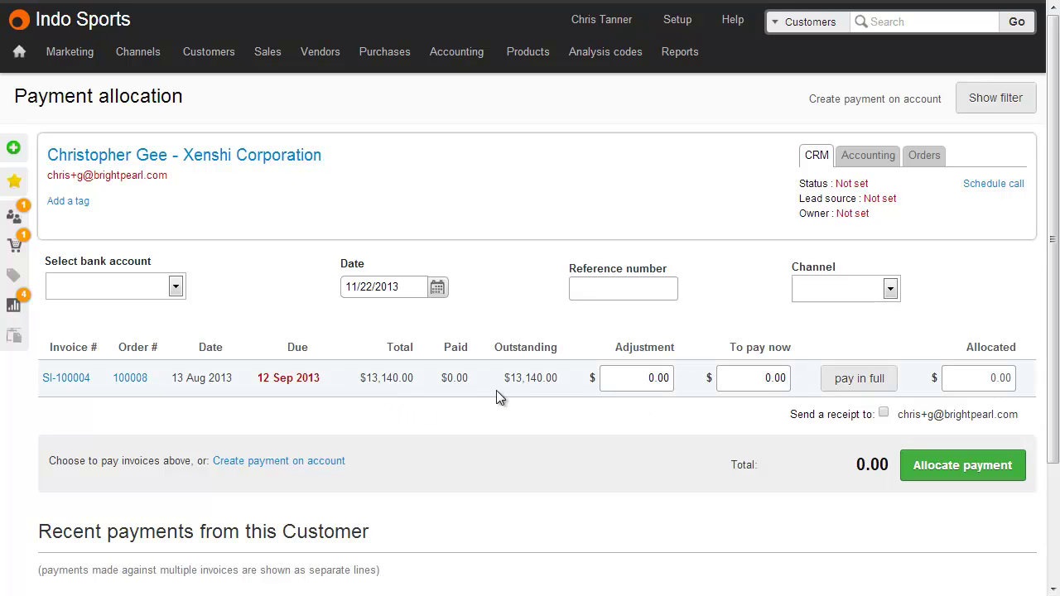
Allocate a 5000 part payment to SI-100004 from 1001 Bank Account
left_click(750, 379)
type("5000")
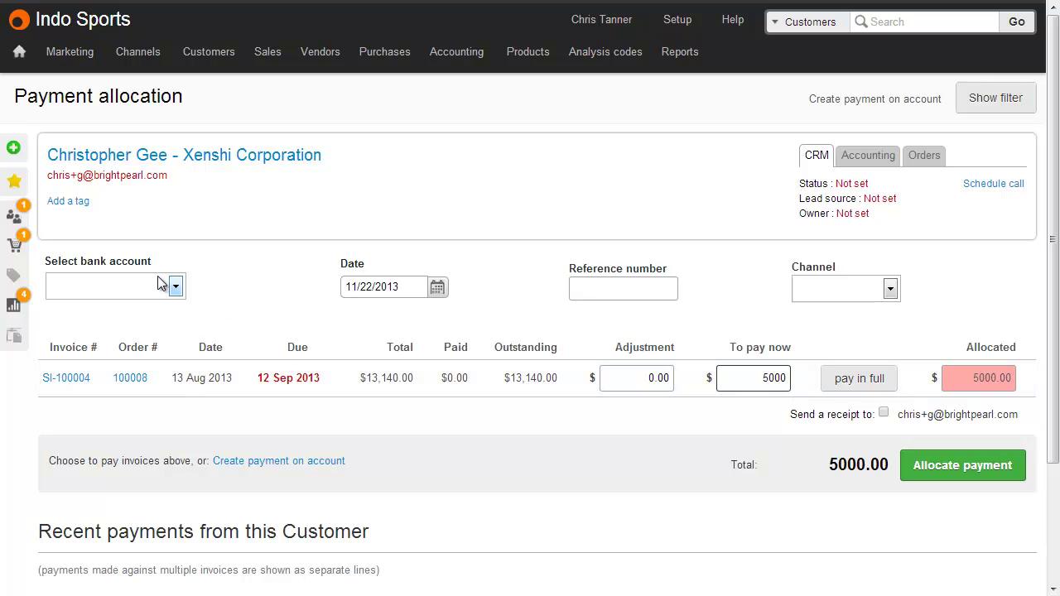
left_click(165, 285)
left_click(150, 323)
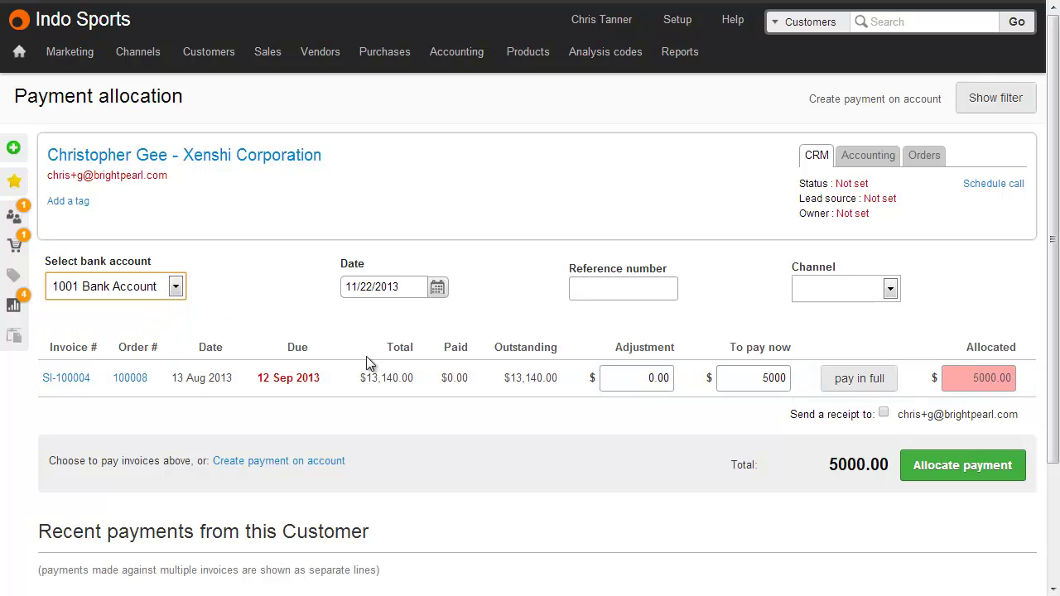
left_click(931, 468)
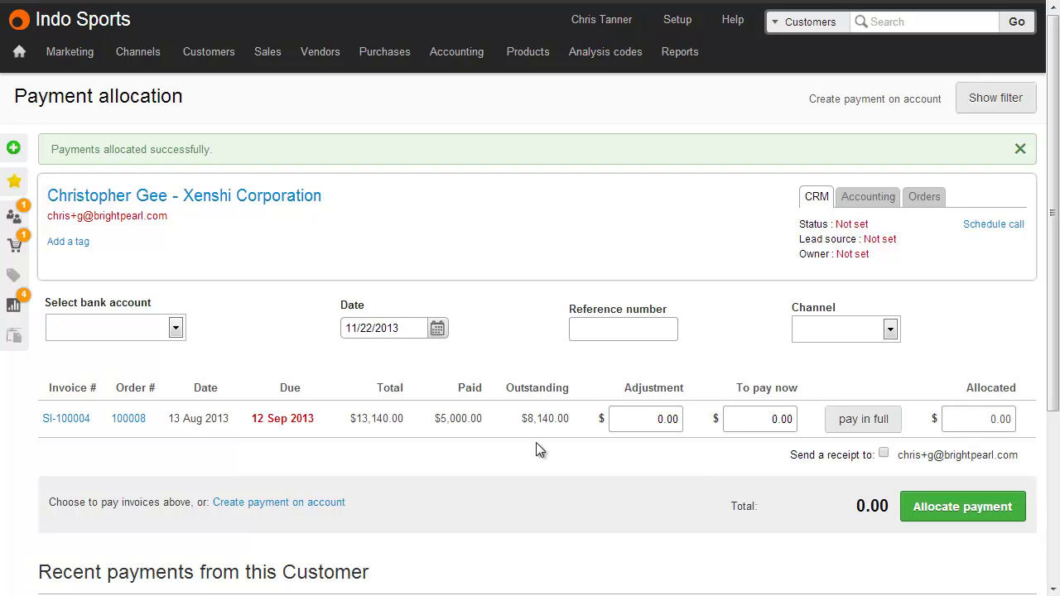
Pay the remaining 8140.00 on SI-100004 from 1001 Bank Account with reference ch45
left_click(850, 419)
left_click(642, 329)
type("ch45")
left_click(176, 327)
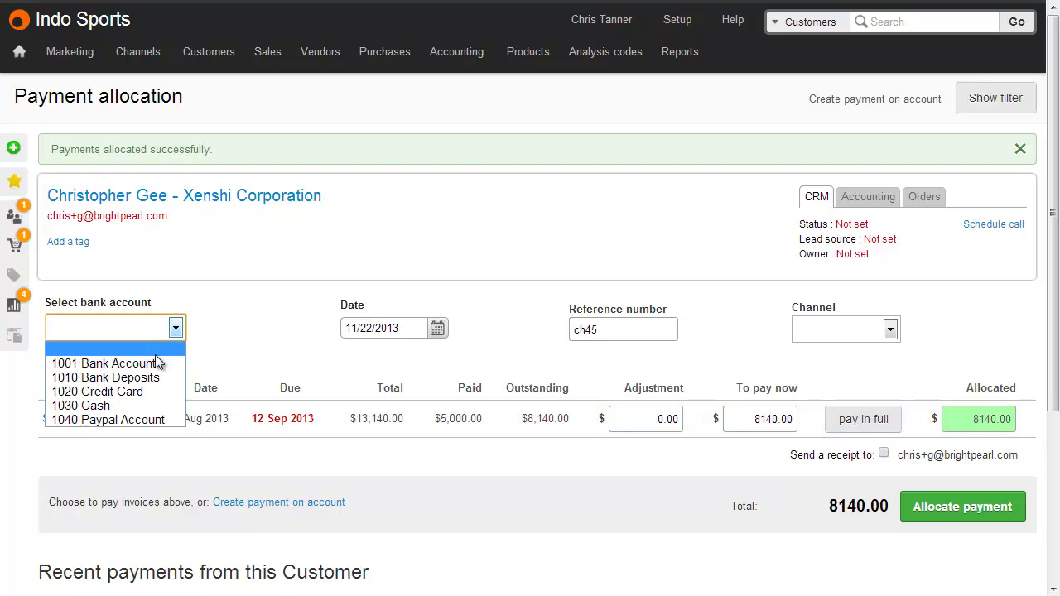
left_click(160, 362)
left_click(940, 508)
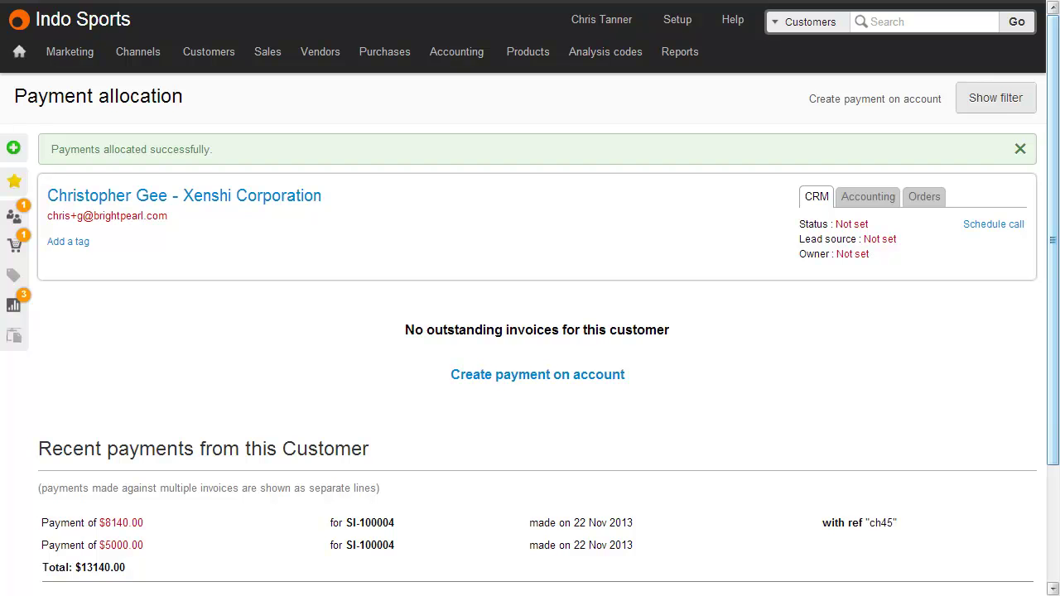
Check Xenshi Corporation's balance and financial history, then open the General Ledger report
left_click(876, 201)
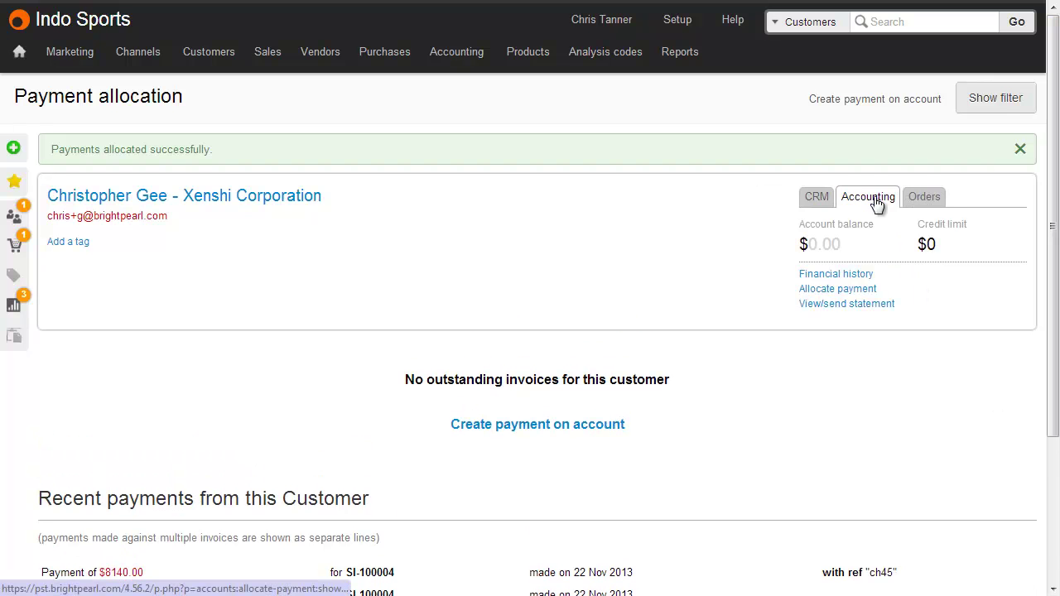
left_click(862, 276)
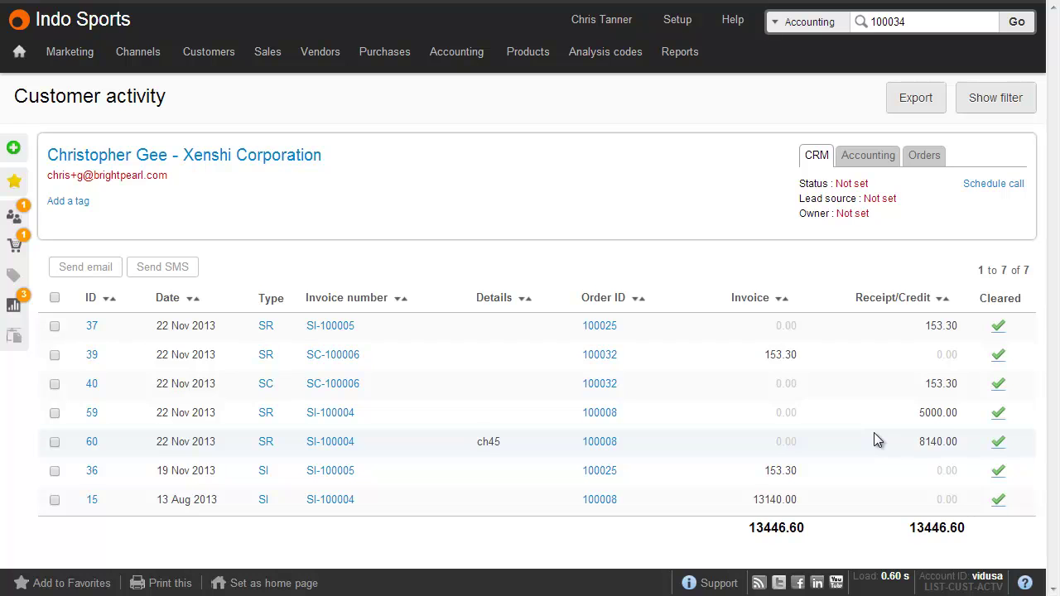
mouse_move(681, 54)
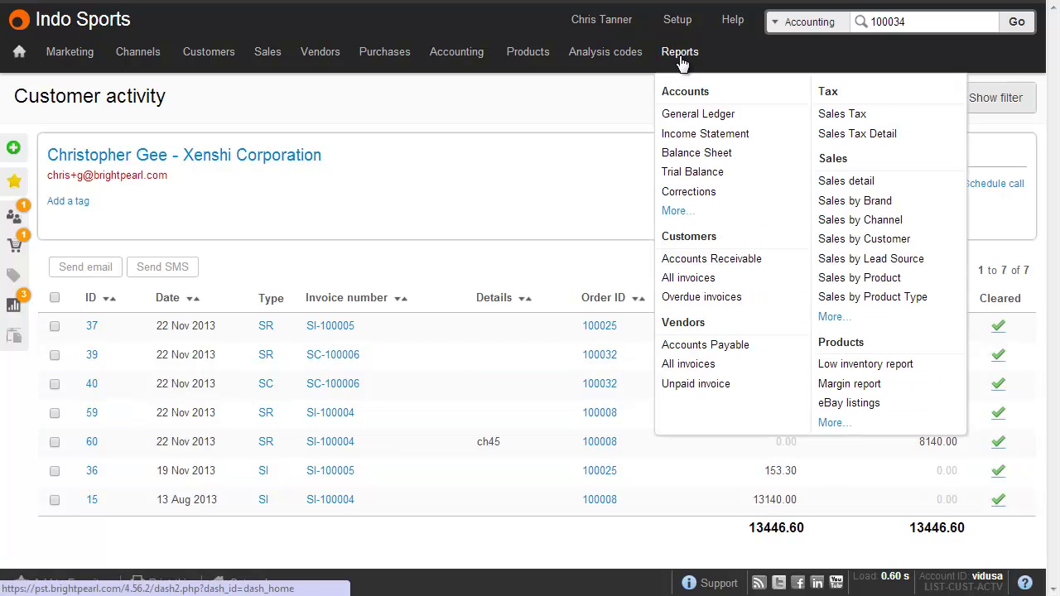
left_click(697, 115)
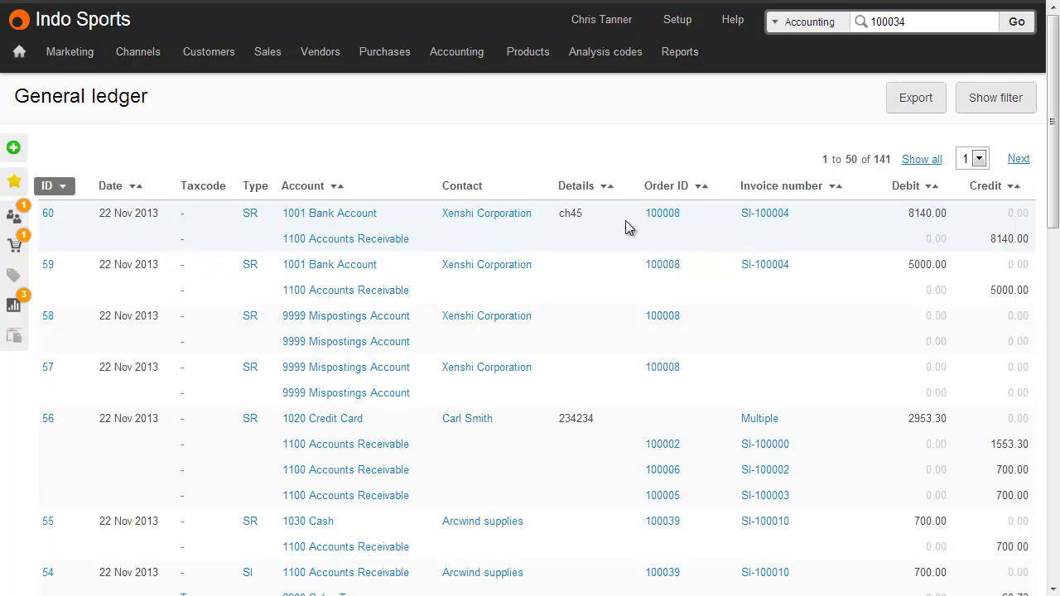
Cancel receipt journal 60 so SI-100004 shows $8,140.00 outstanding again on allocation
left_click(49, 214)
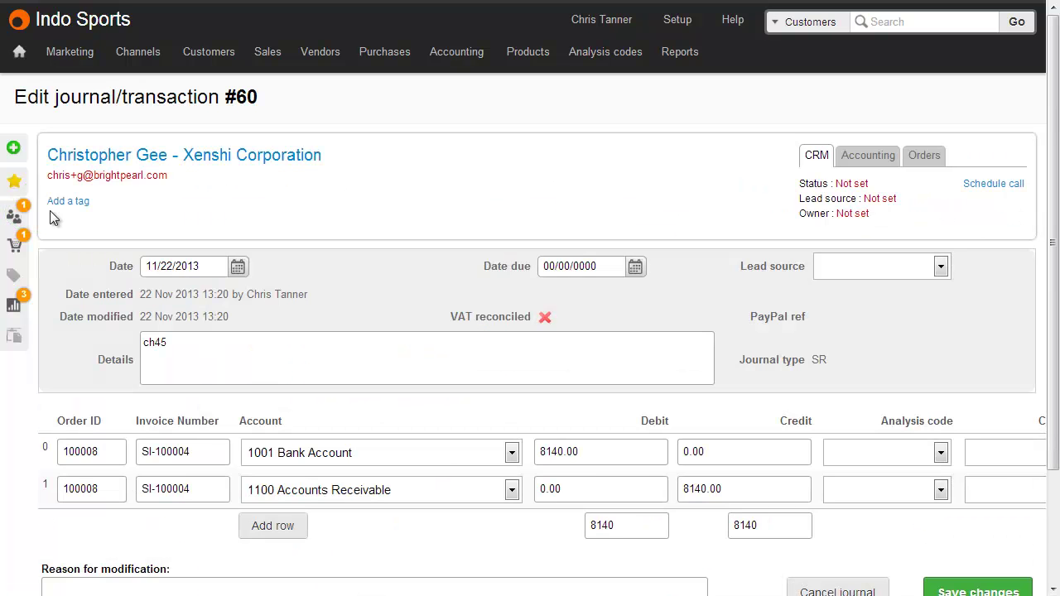
scroll(50, 212, "down", 3)
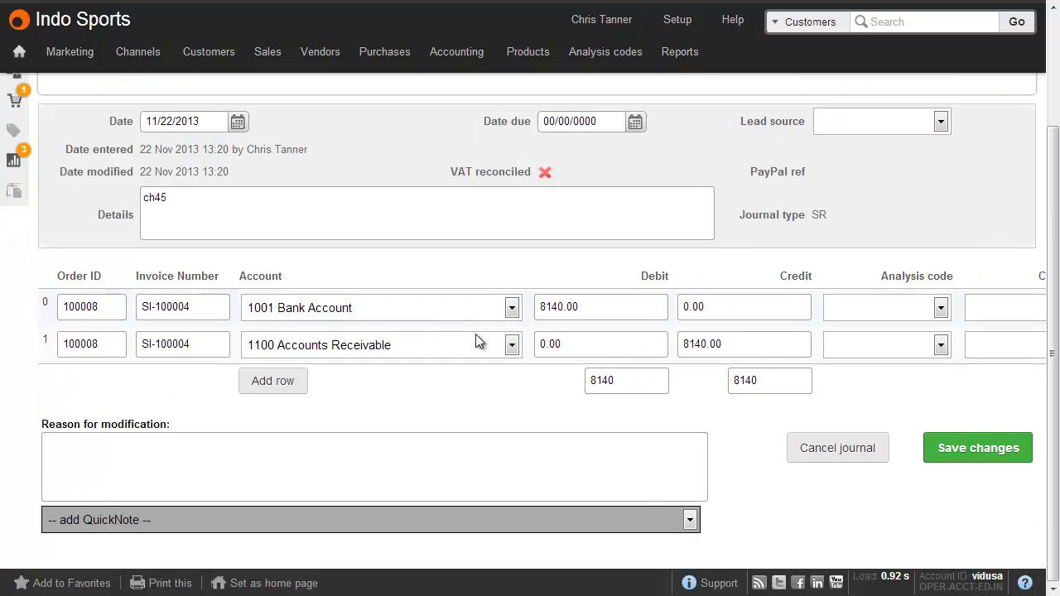
left_click(862, 448)
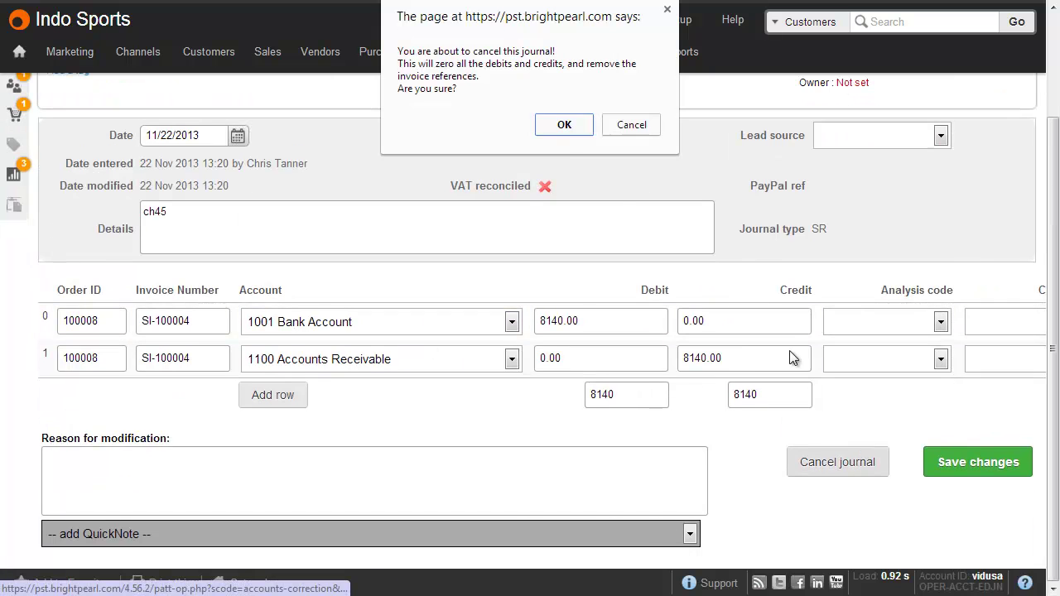
left_click(559, 129)
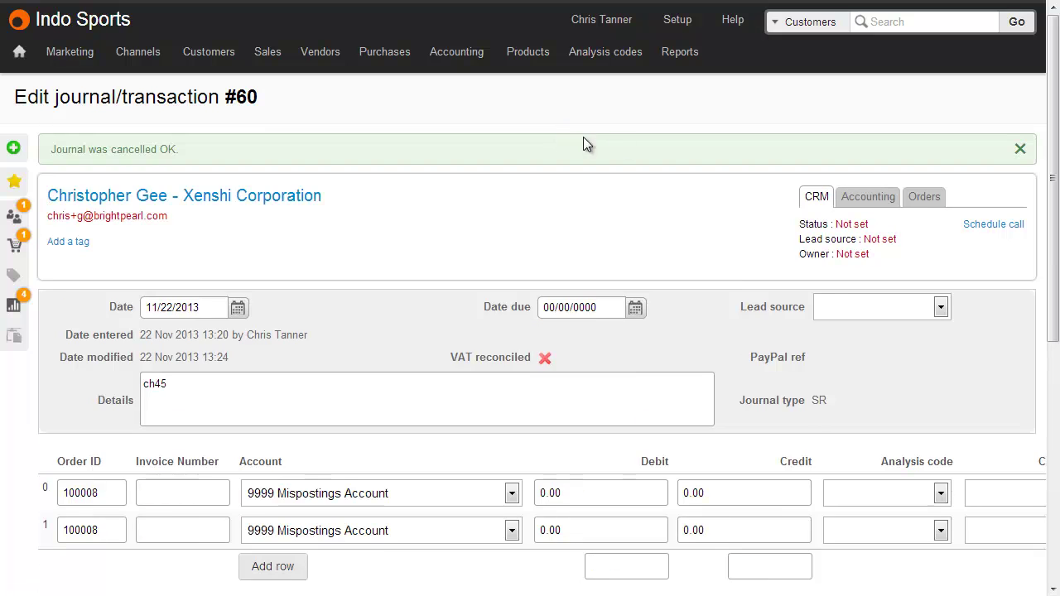
left_click(868, 198)
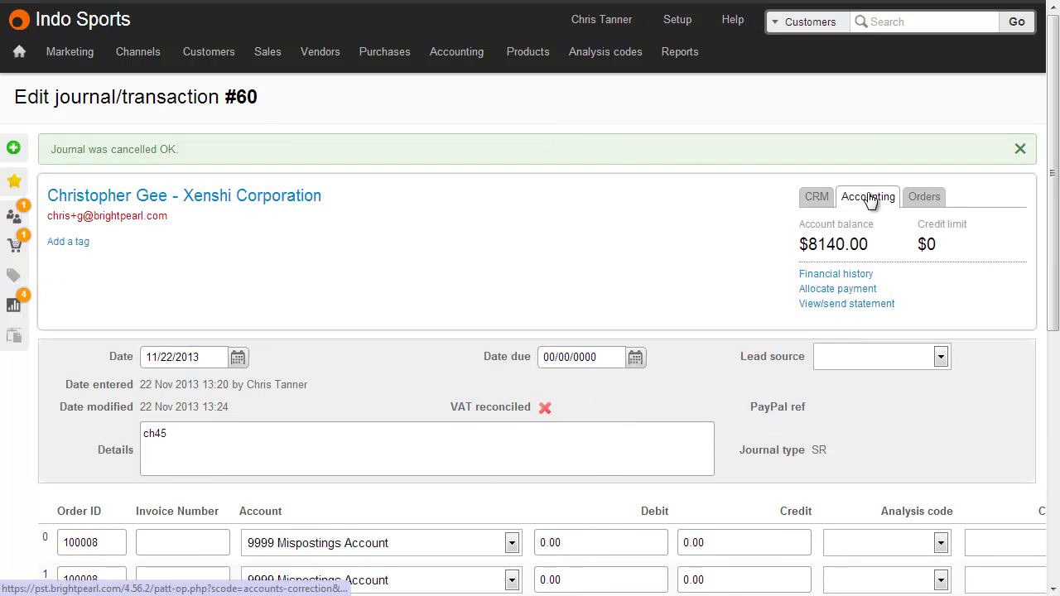
left_click(841, 290)
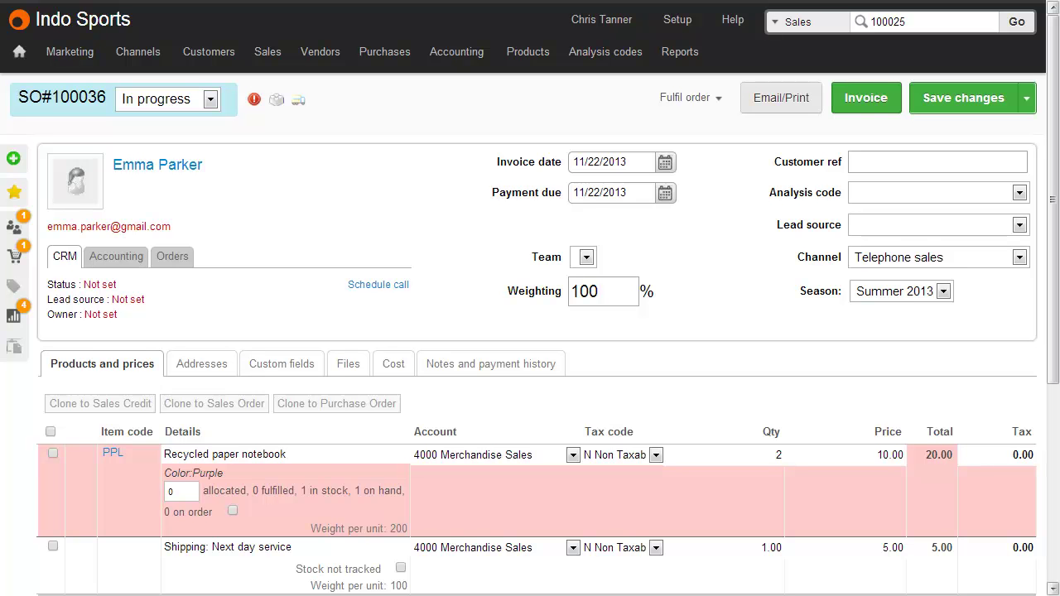
Reduce the Recycled paper notebook quantity on order 100036 to 1, save, and take payment
scroll(1057, 412, "down", 3)
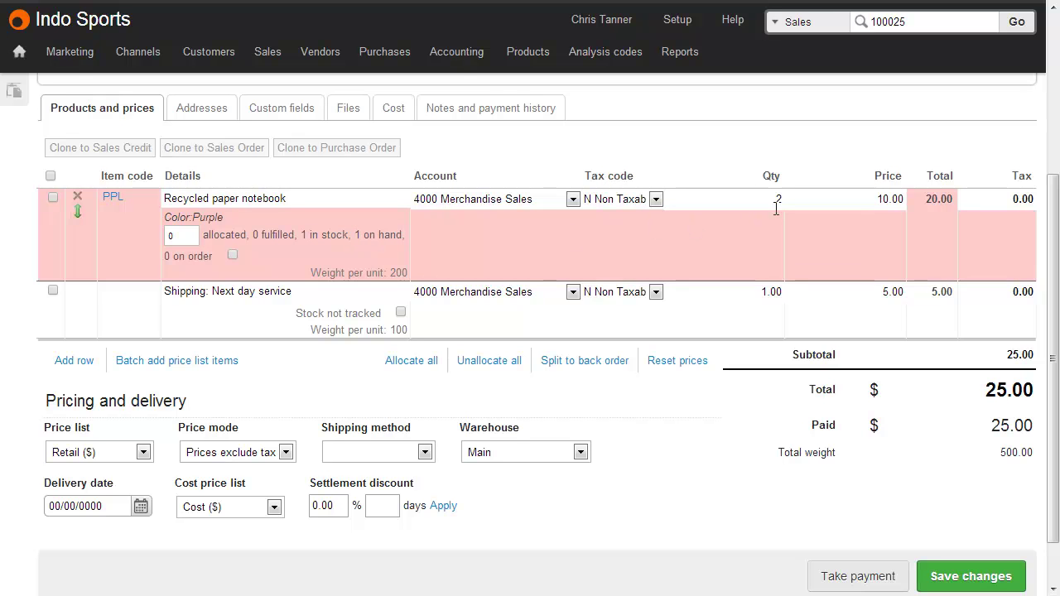
left_click(728, 199)
type("1")
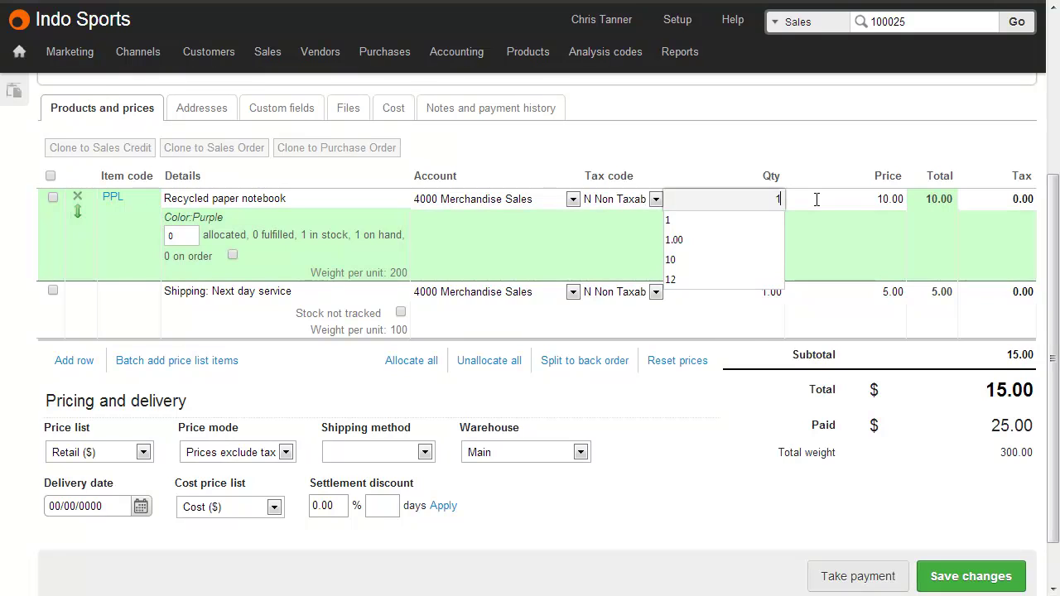
left_click(820, 168)
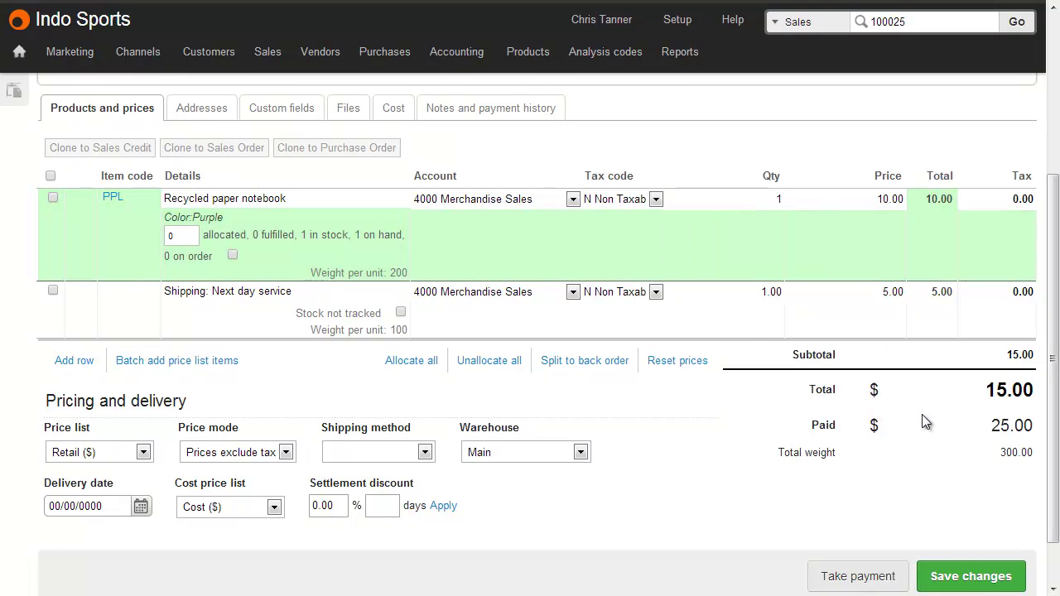
left_click(960, 581)
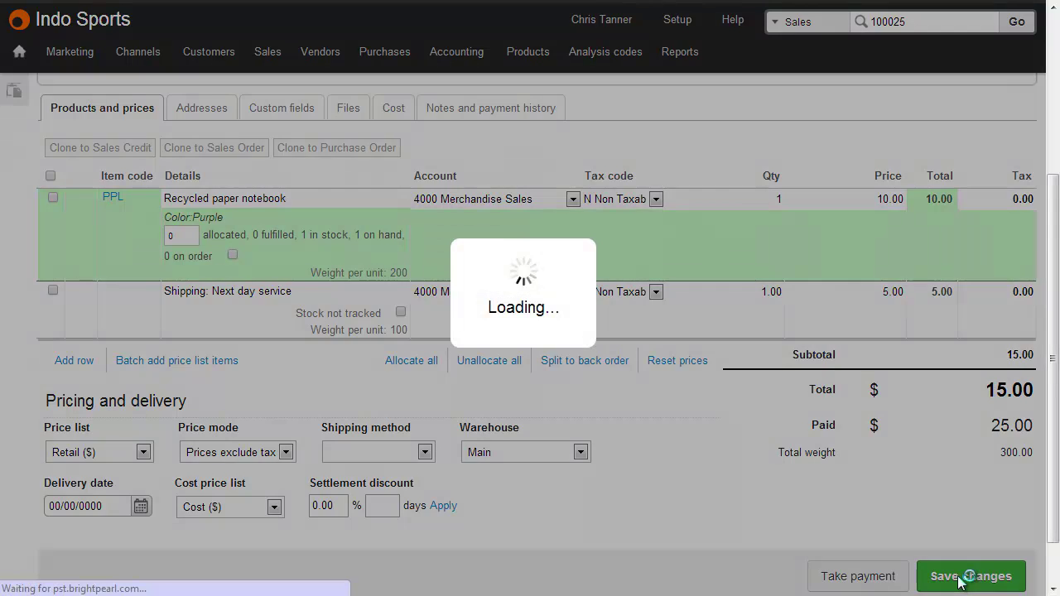
scroll(894, 433, "up", 2)
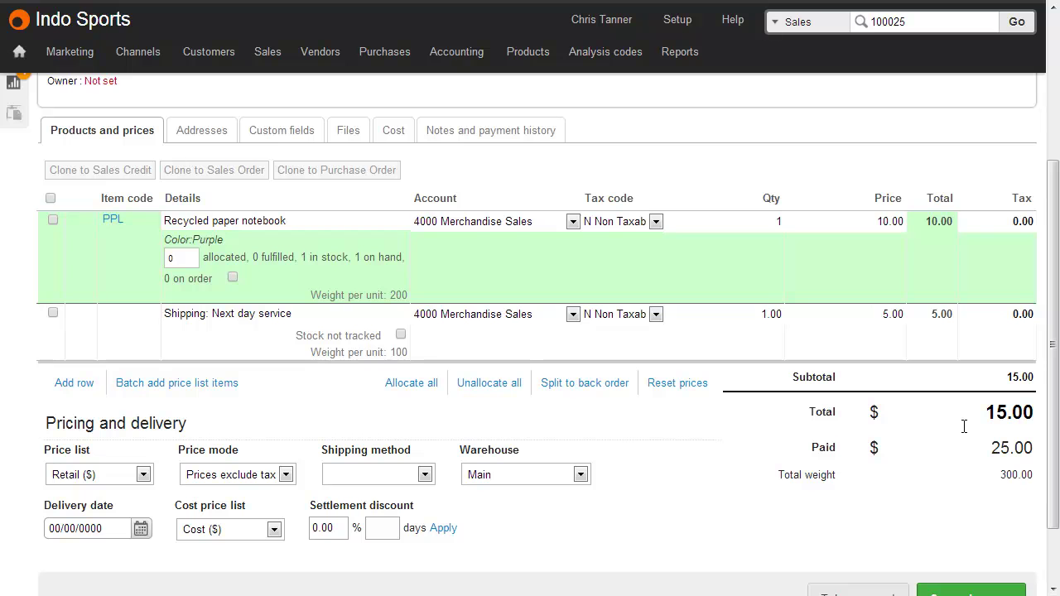
scroll(964, 427, "down", 2)
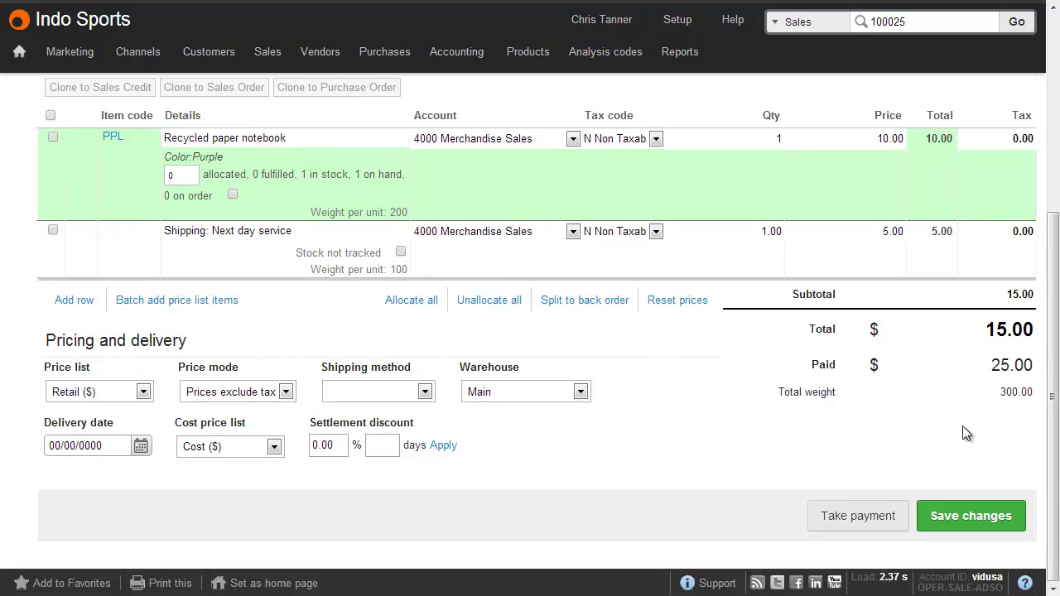
left_click(864, 516)
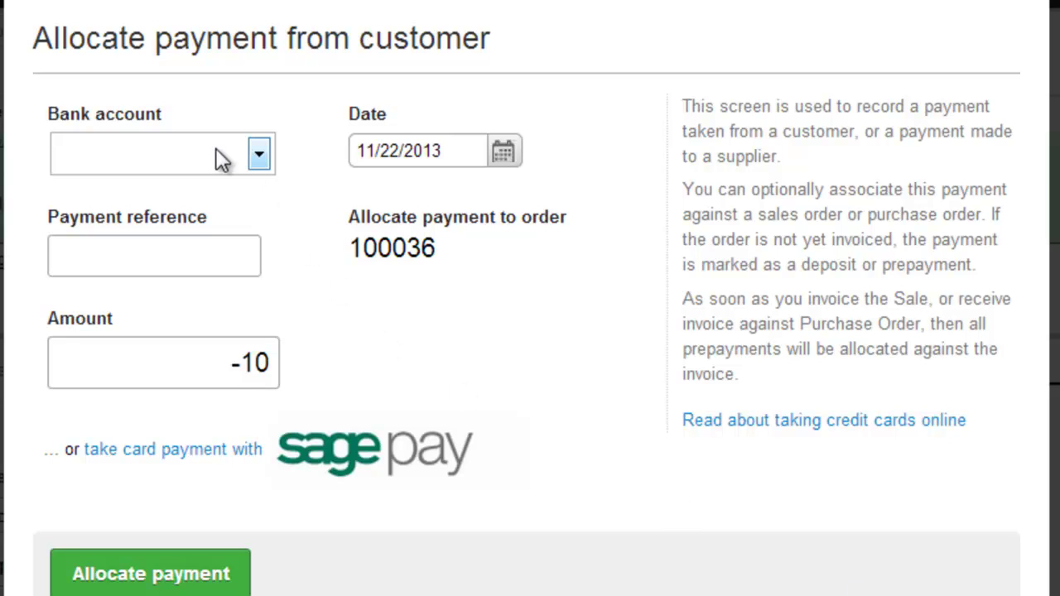
Allocate the -10 refund on order 100036 through the 1020 Credit Card account
left_click(216, 151)
left_click(207, 251)
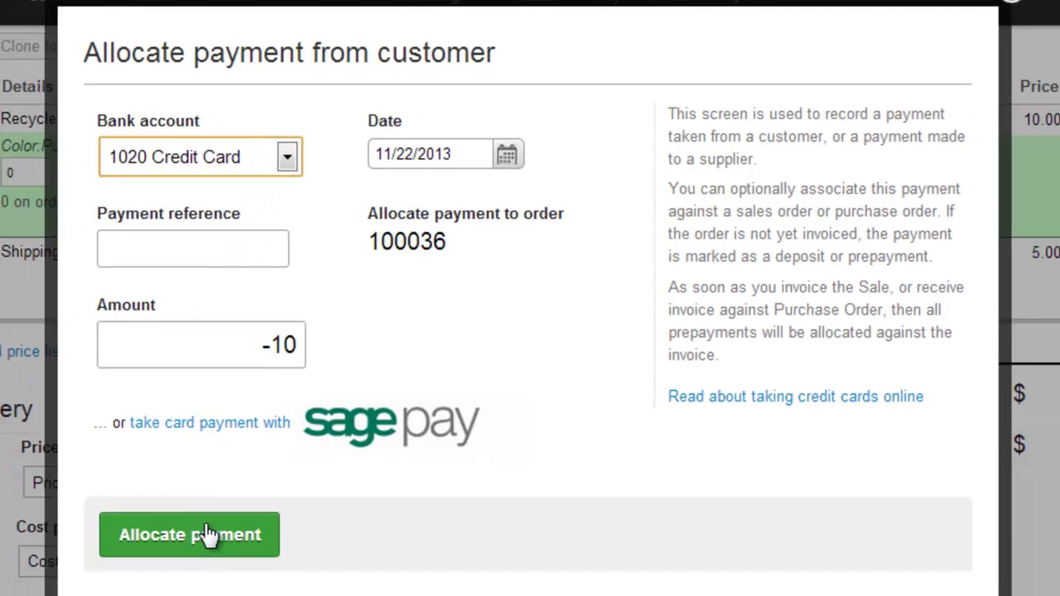
left_click(166, 569)
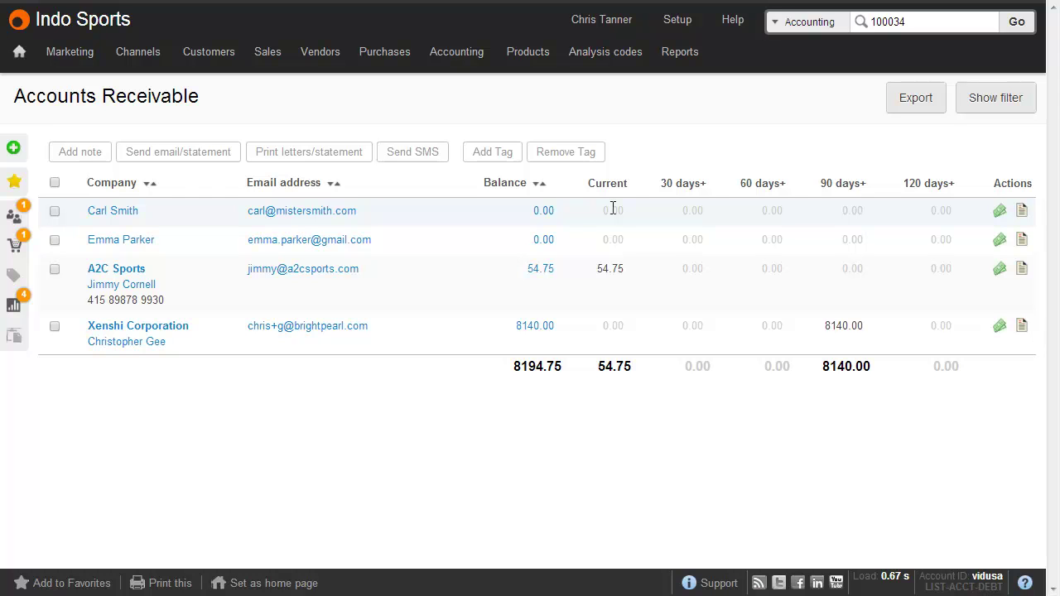
Mark the accnt41 (-200) and accnt42 (200) entries to be paid in full
left_click(1000, 215)
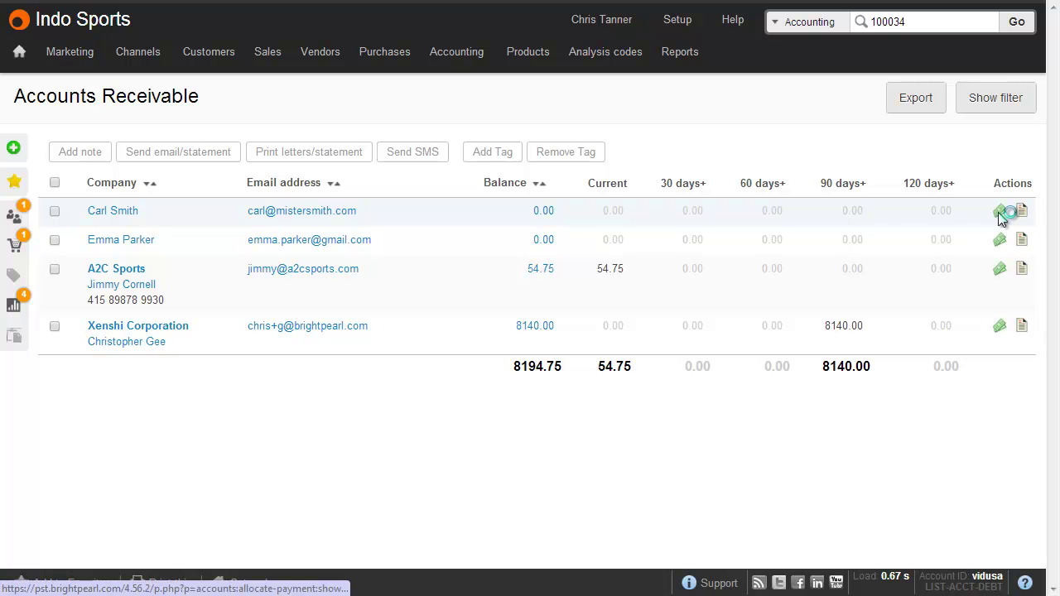
left_click(850, 378)
left_click(848, 414)
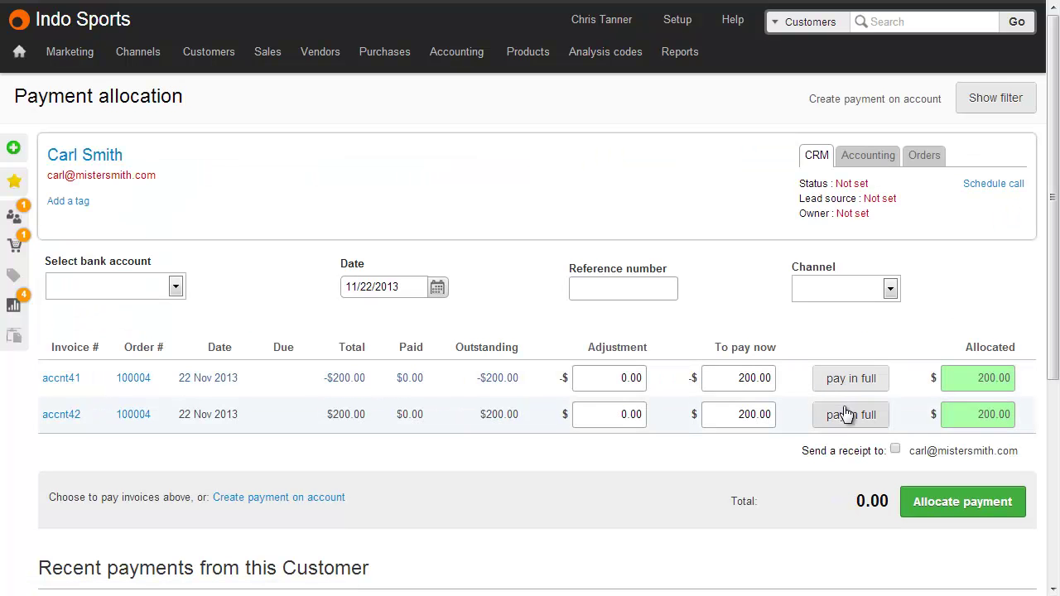
Allocate the zero-total payment through 1001 Bank Account and confirm it
left_click(154, 288)
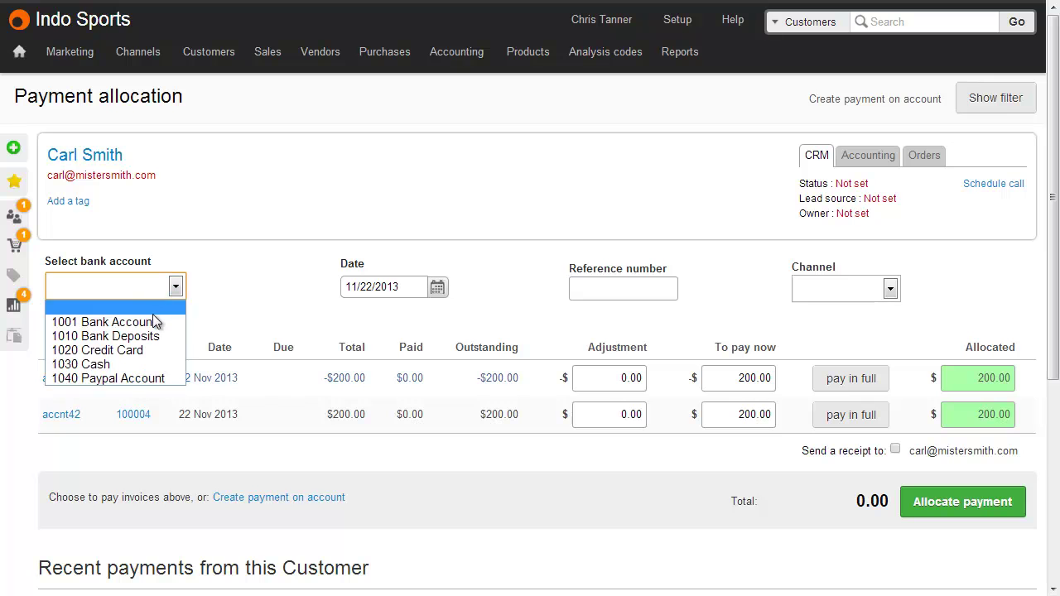
left_click(154, 320)
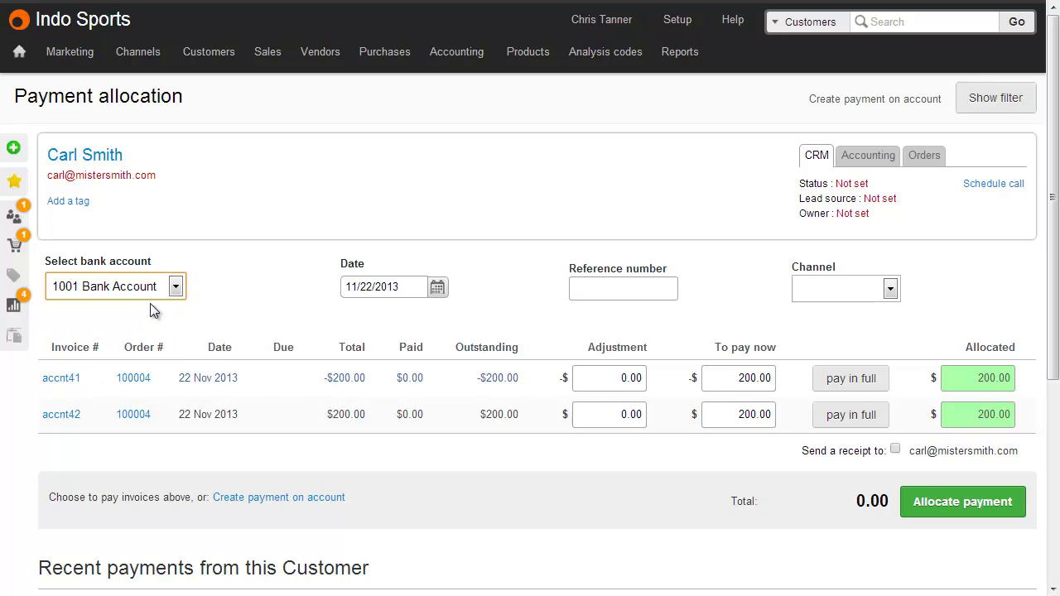
left_click(954, 505)
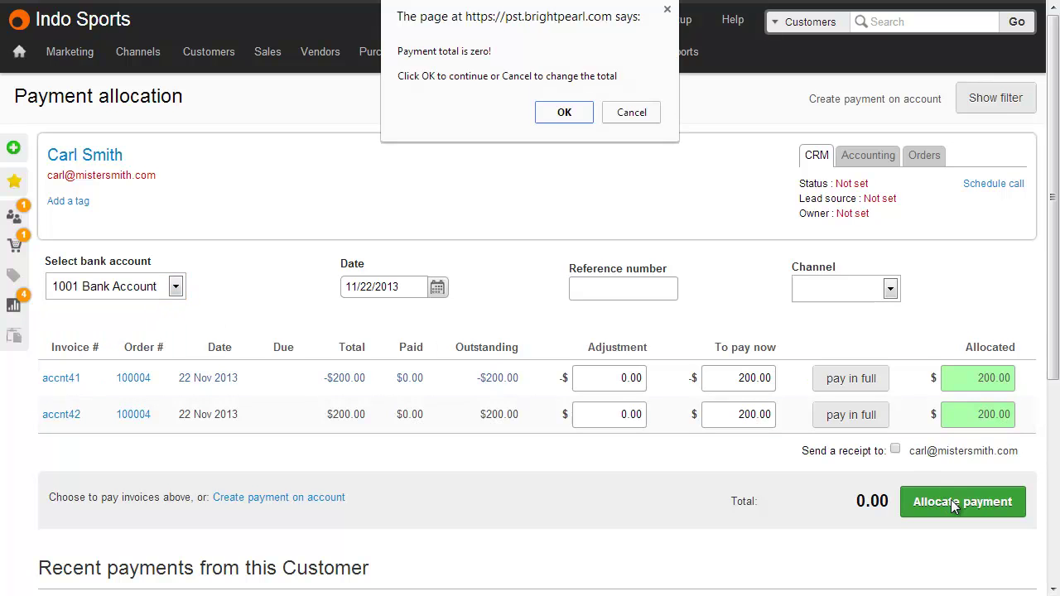
left_click(560, 112)
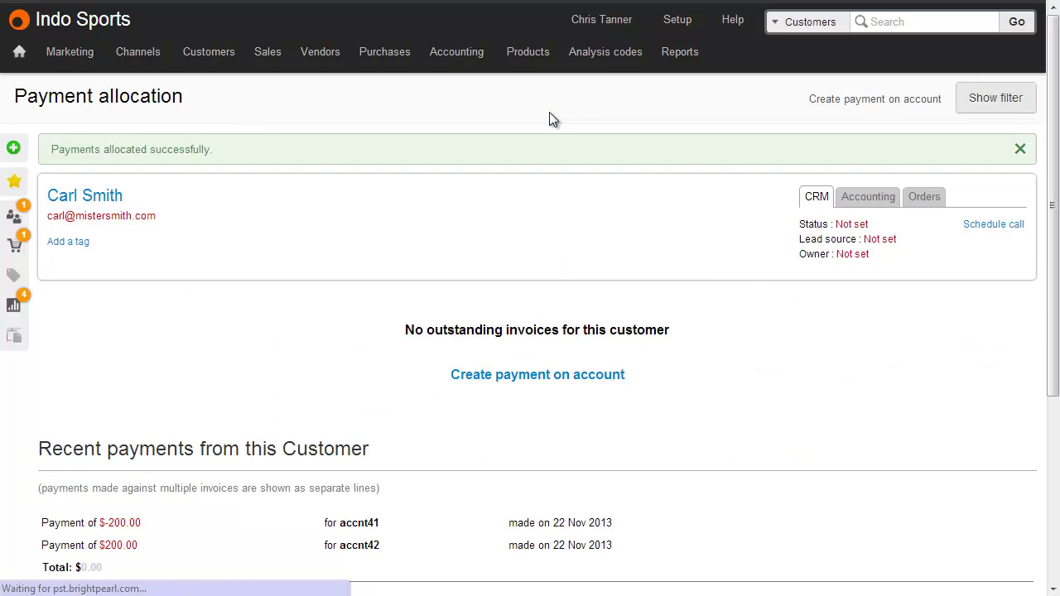